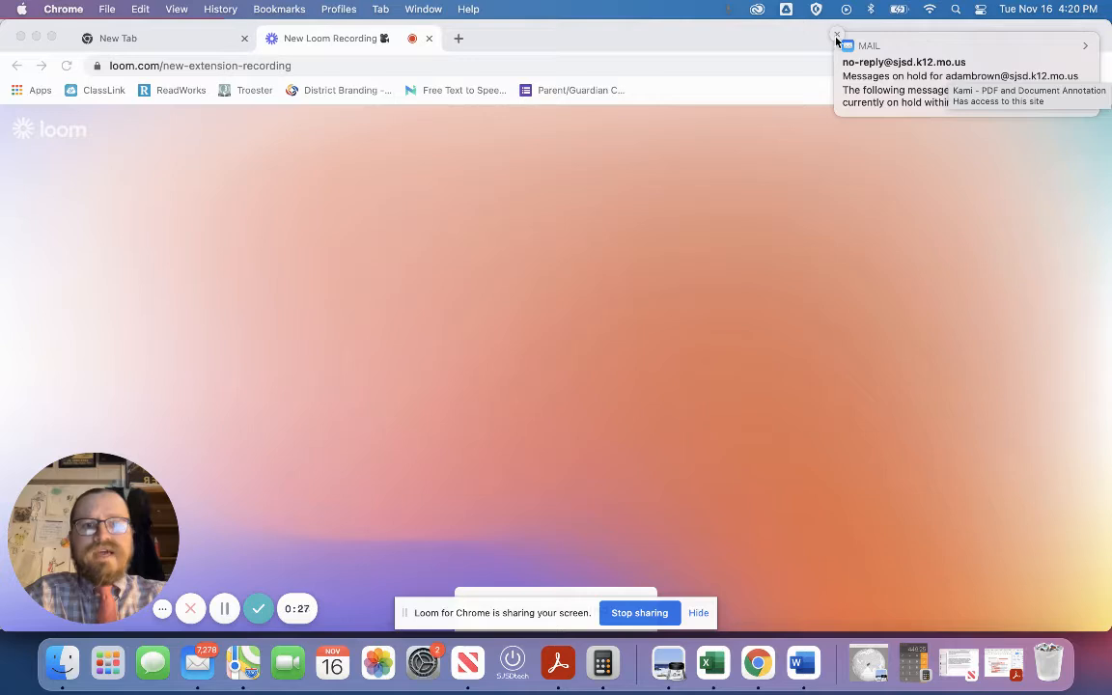
- Dismiss the mail notification, open the Kami extension and check its pin setting among the browser extensions
{"action": "left_click", "coordinate": [837, 37]}
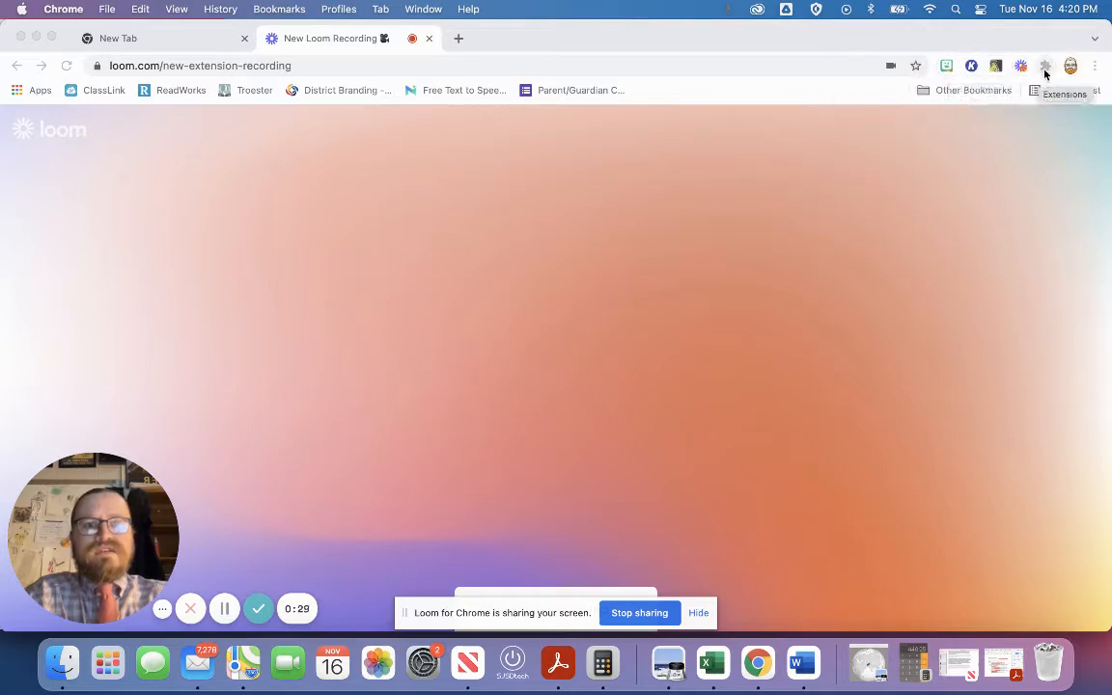
{"action": "left_click", "coordinate": [972, 66]}
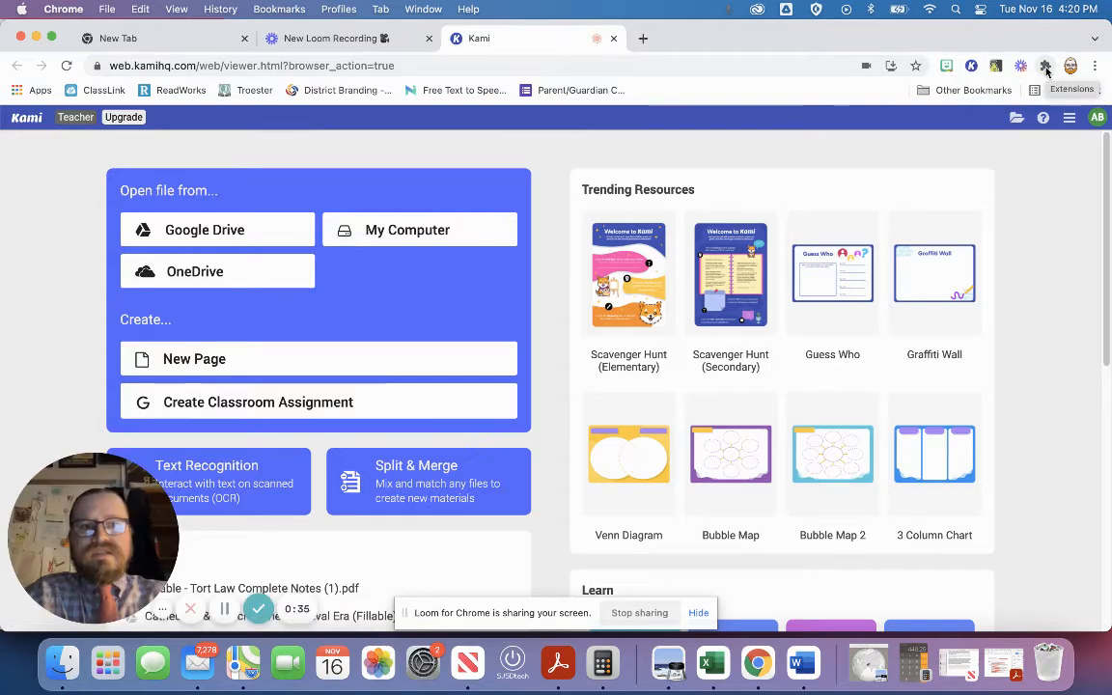
{"action": "left_click", "coordinate": [1045, 67]}
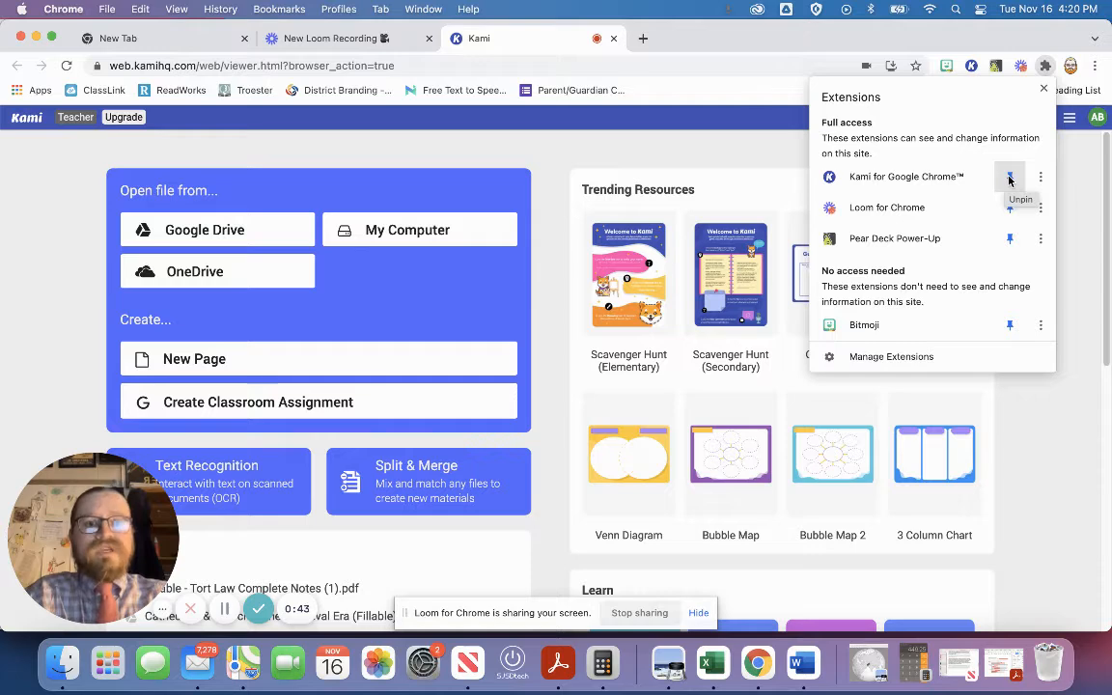
{"action": "left_click", "coordinate": [794, 43]}
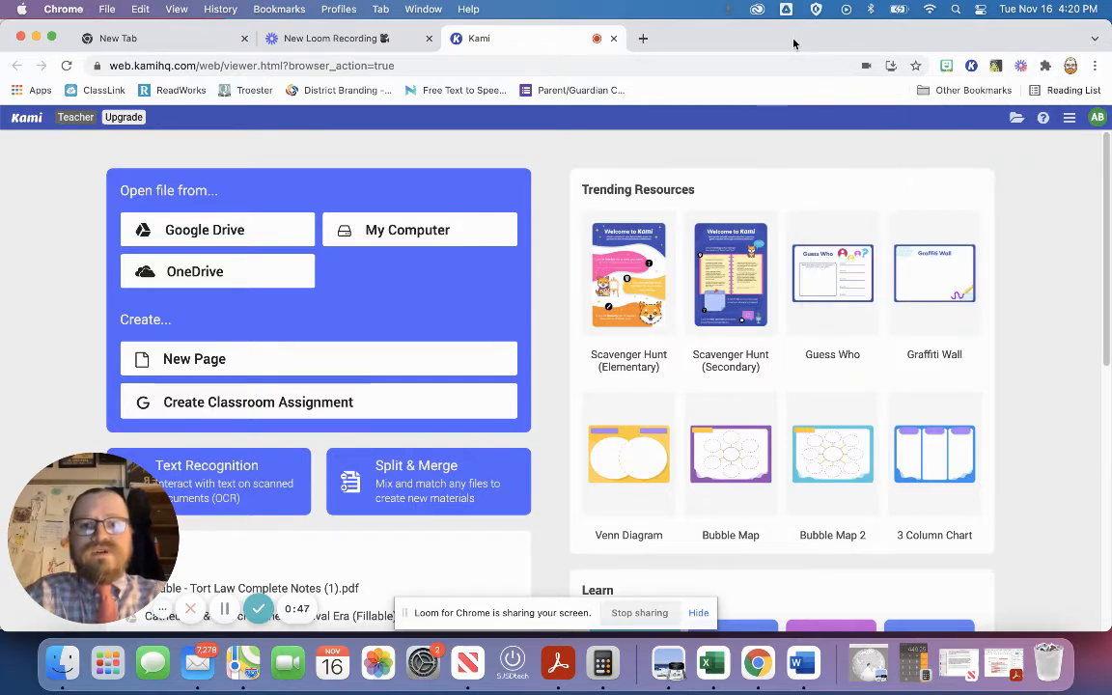
- Open Kami's Split & Merge Document tool and start adding a file from Google Drive
{"action": "left_click", "coordinate": [1070, 119]}
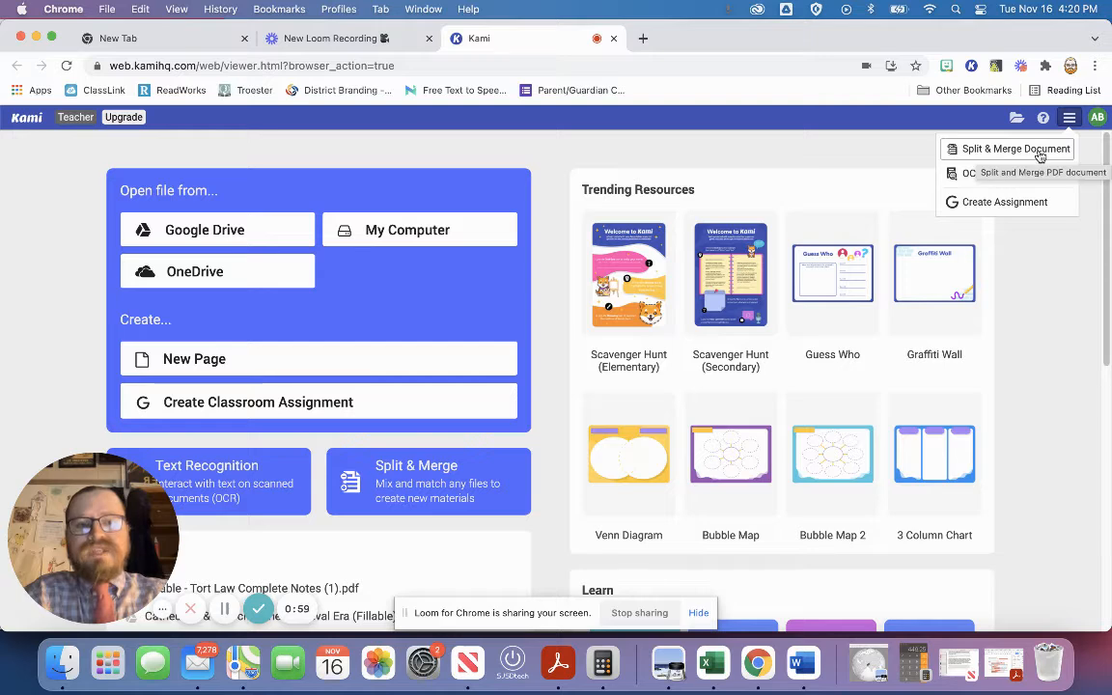
{"action": "left_click", "coordinate": [1040, 155]}
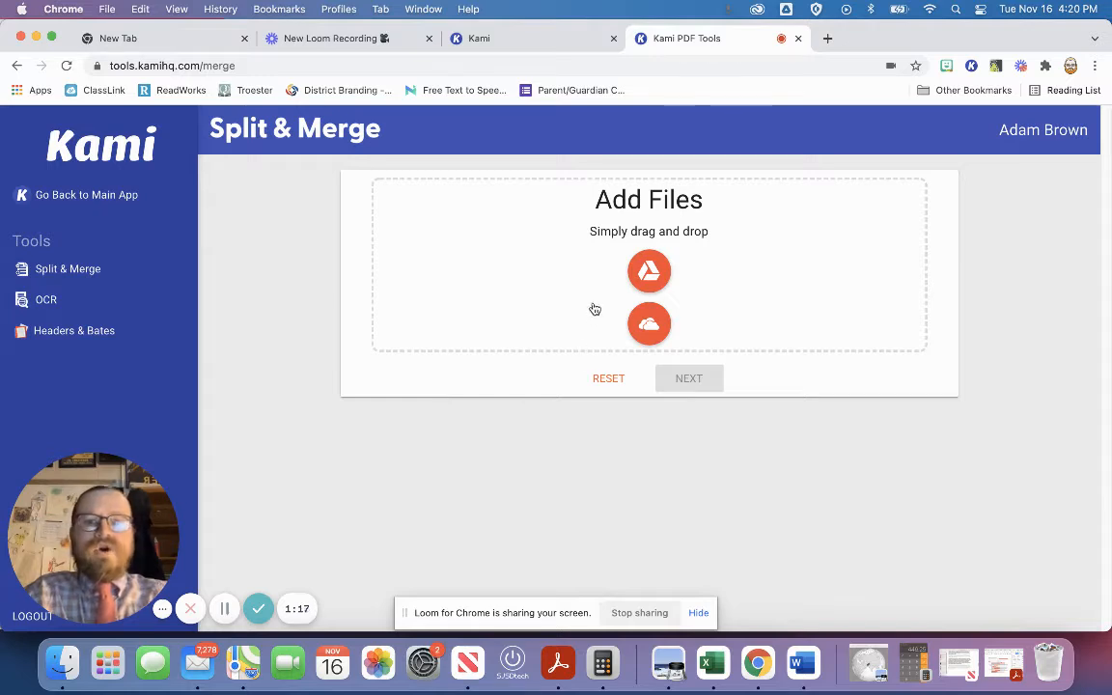
{"action": "left_click", "coordinate": [650, 274]}
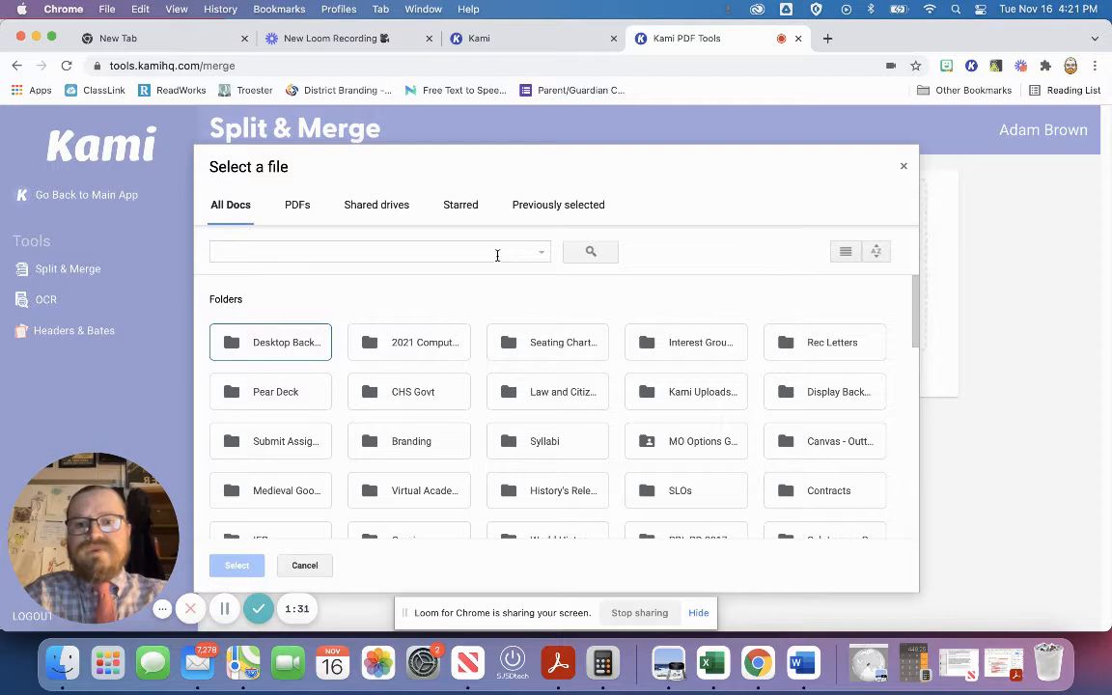
- Search Google Drive for "European Peasant life"
{"action": "left_click", "coordinate": [498, 255]}
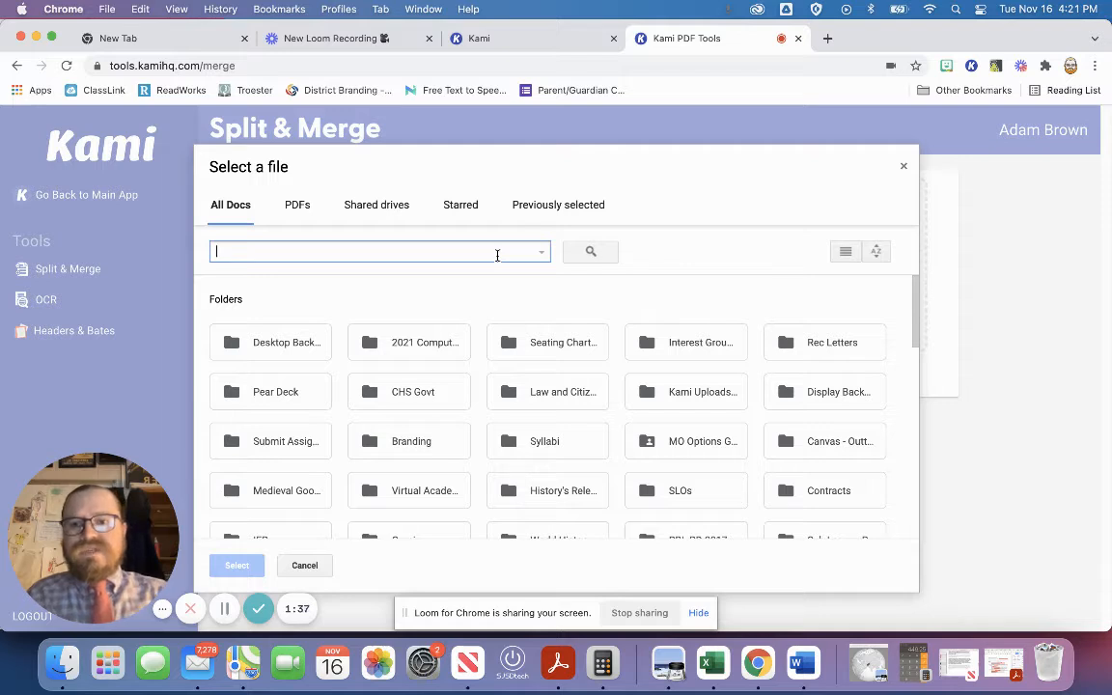
{"action": "type", "text": "Peasant"}
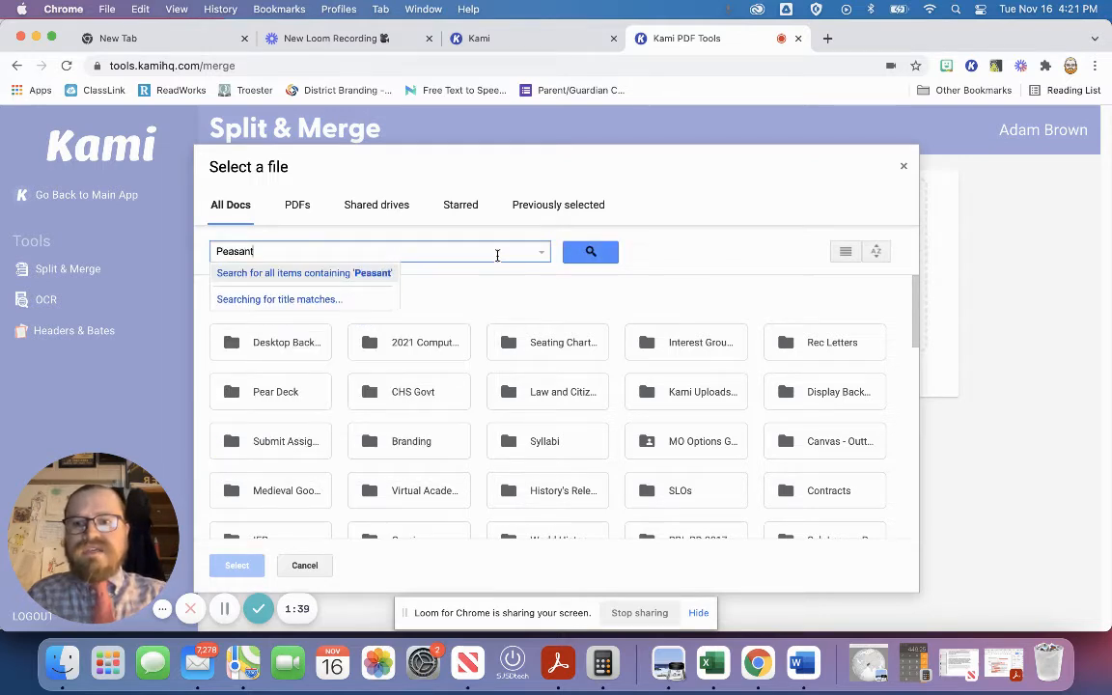
{"action": "type", "text": " life"}
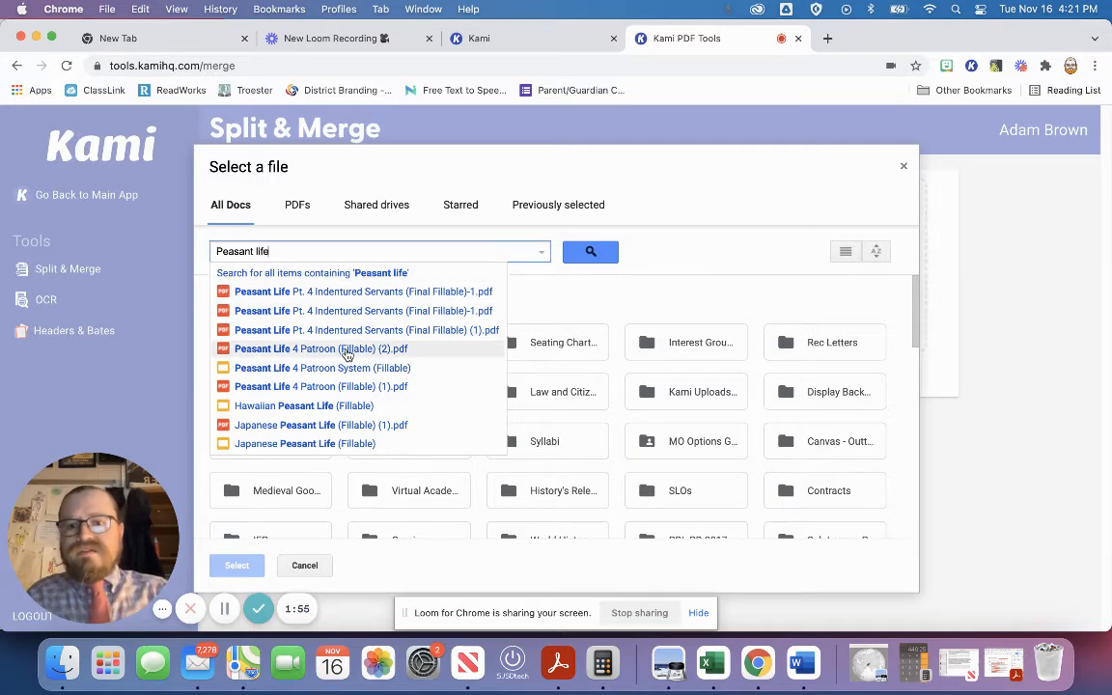
{"action": "left_click", "coordinate": [219, 251]}
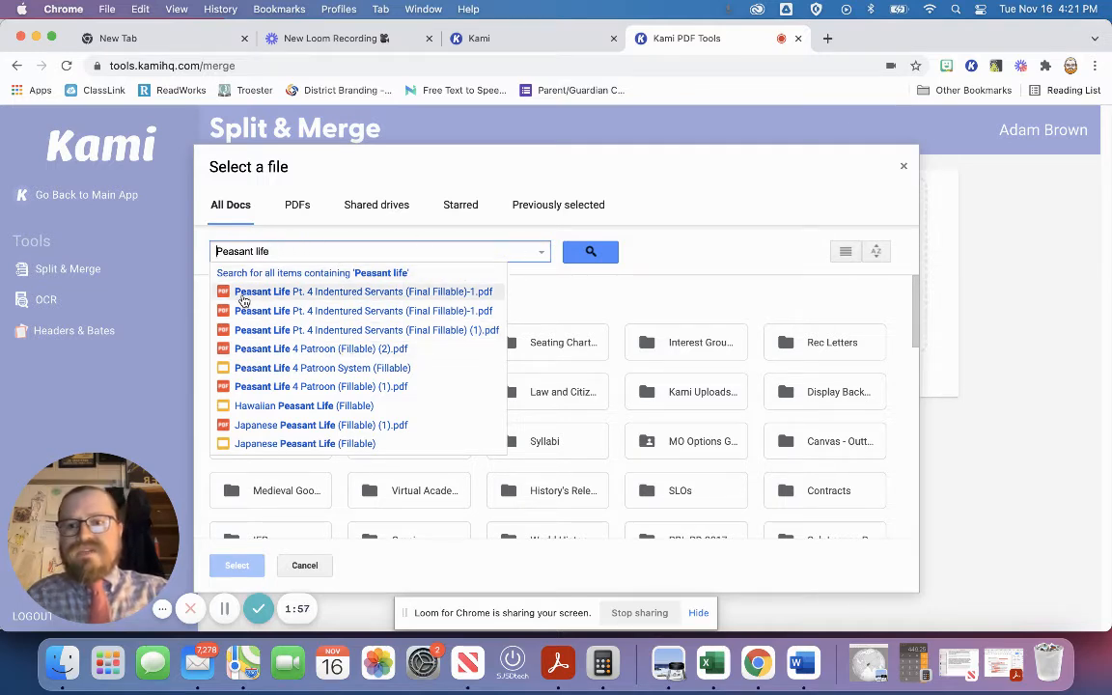
{"action": "type", "text": "E"}
{"action": "type", "text": "uropea"}
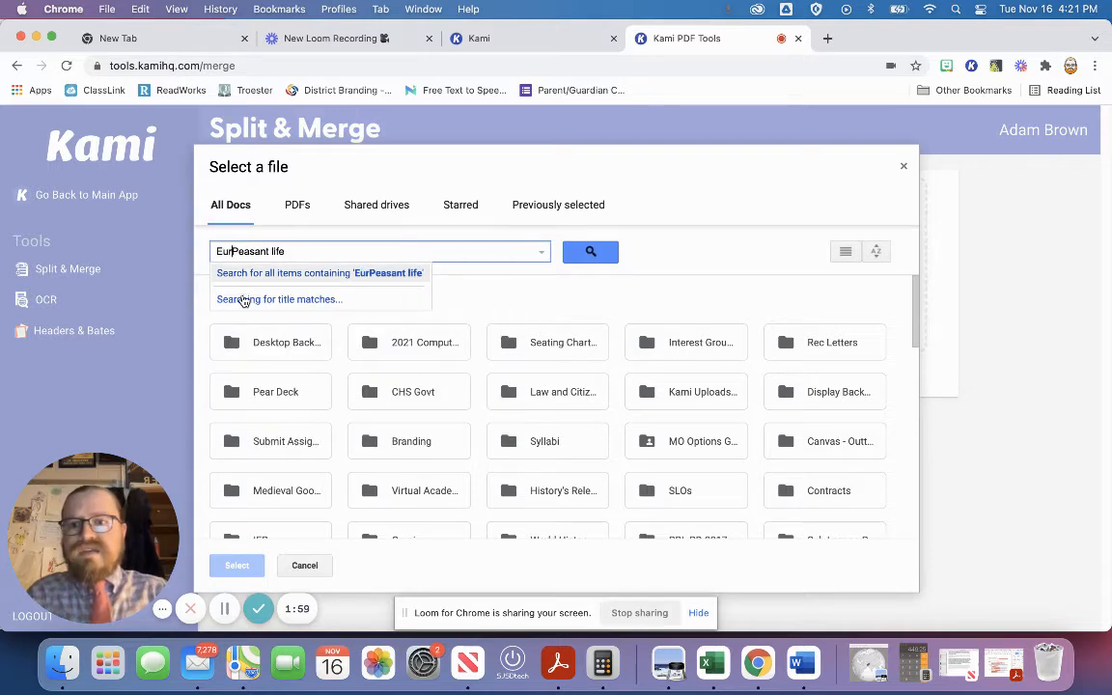
{"action": "type", "text": "n"}
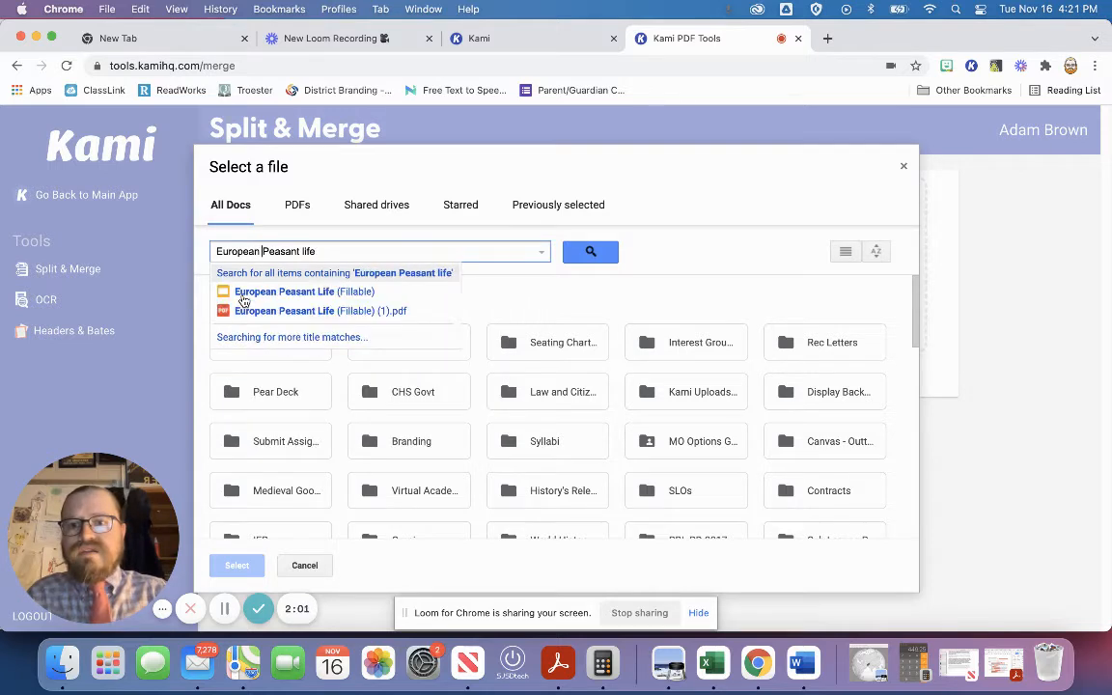
{"action": "key", "text": "Return"}
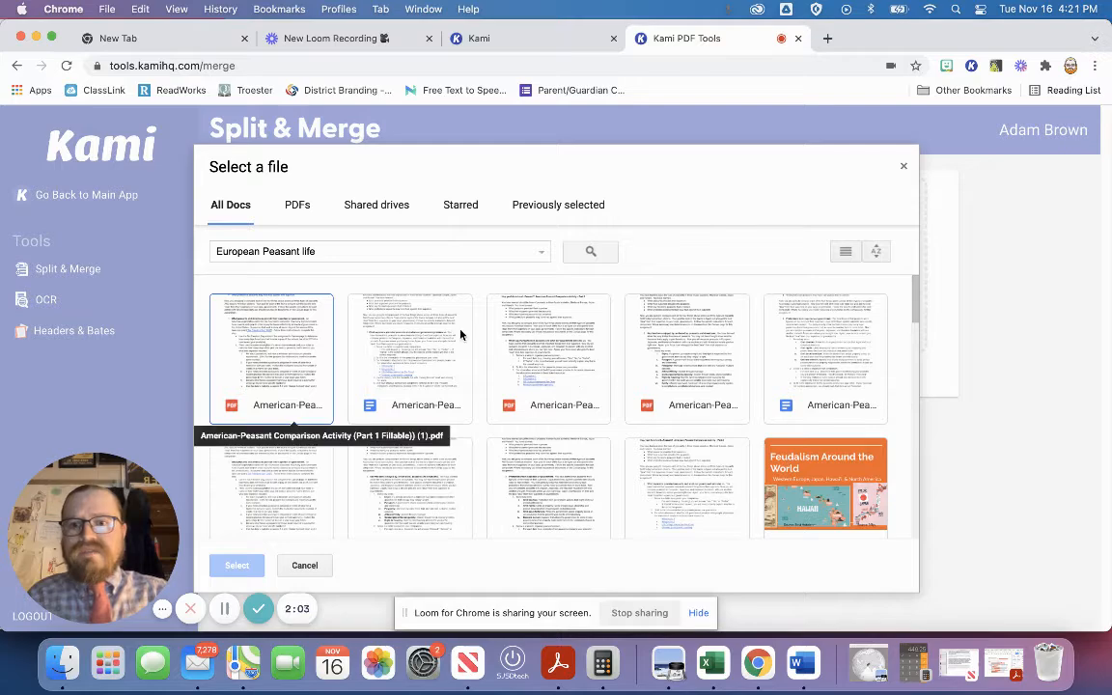
- Add the PDF version of European Peasant Life (Fillable) to the merge files
{"action": "scroll", "coordinate": [593, 380], "scroll_direction": "down", "scroll_amount": 3}
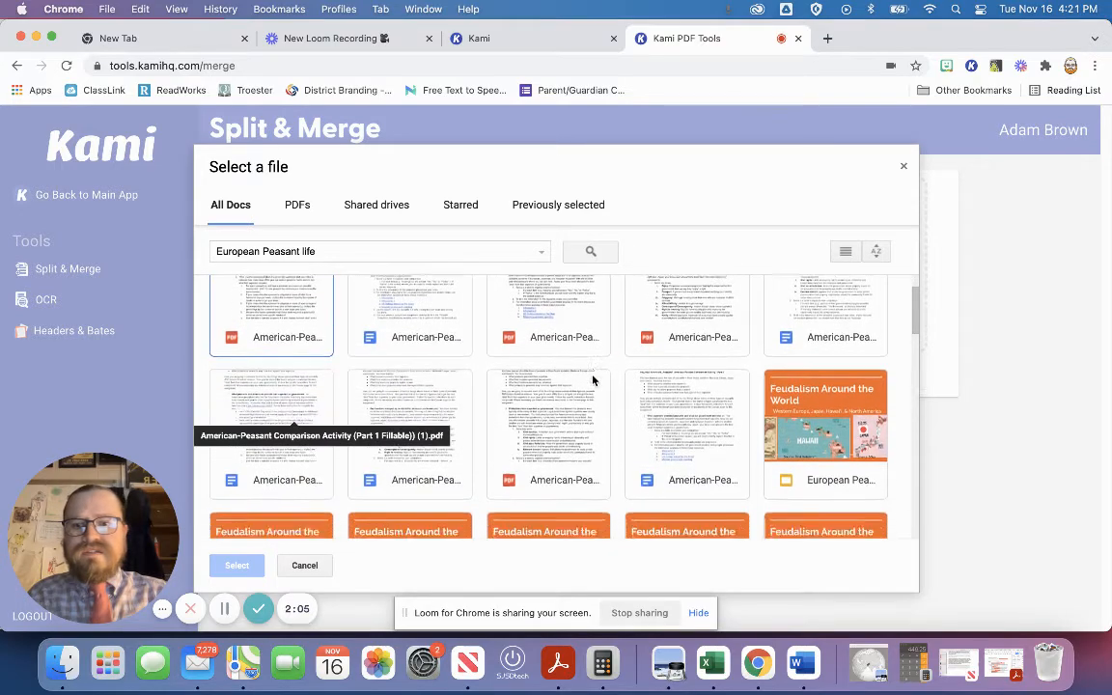
{"action": "scroll", "coordinate": [595, 379], "scroll_direction": "down", "scroll_amount": 3}
{"action": "scroll", "coordinate": [569, 435], "scroll_direction": "up", "scroll_amount": 1}
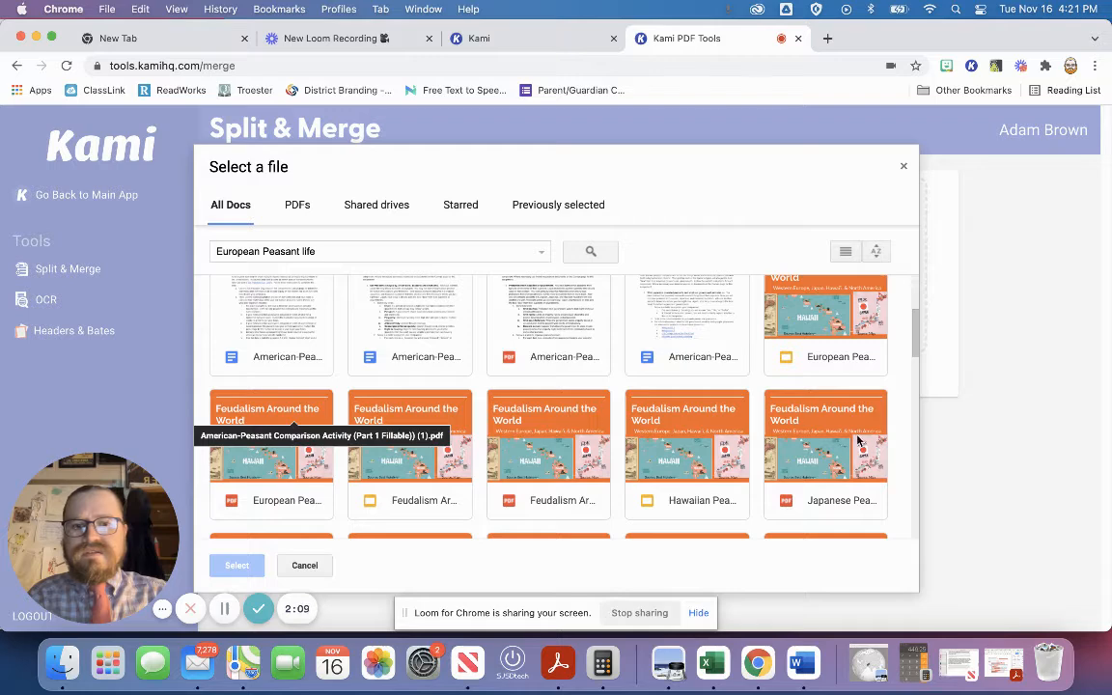
{"action": "double_click", "coordinate": [263, 490]}
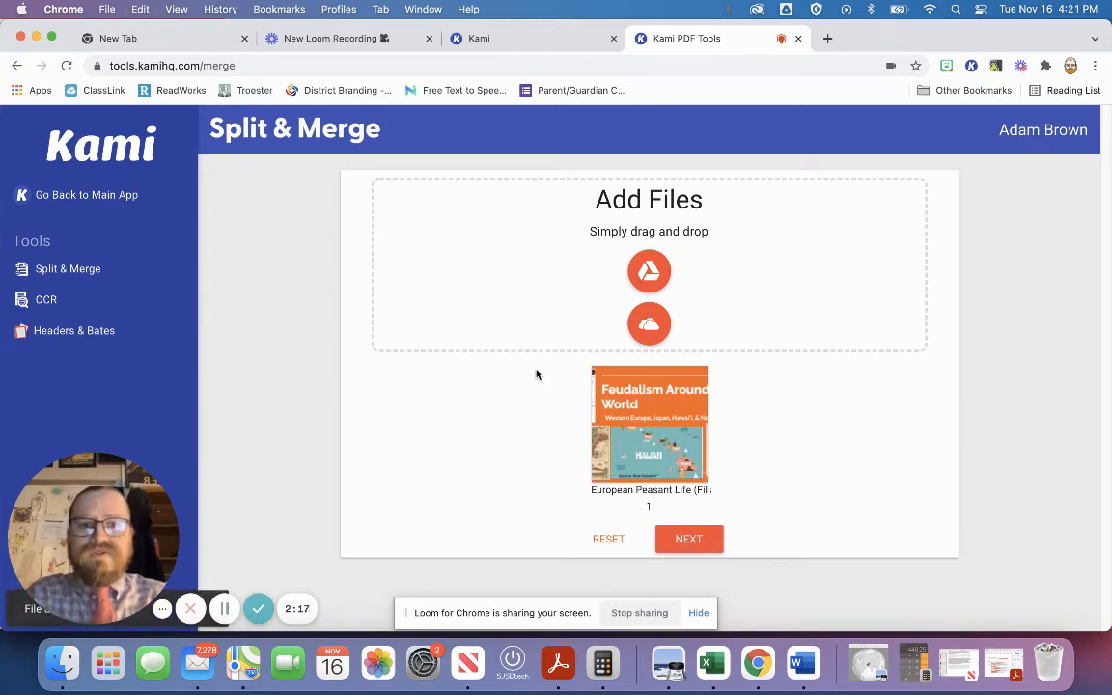
- Start adding another Google Drive file and search for "Hawaiian Peasant Life"
{"action": "mouse_move", "coordinate": [690, 480]}
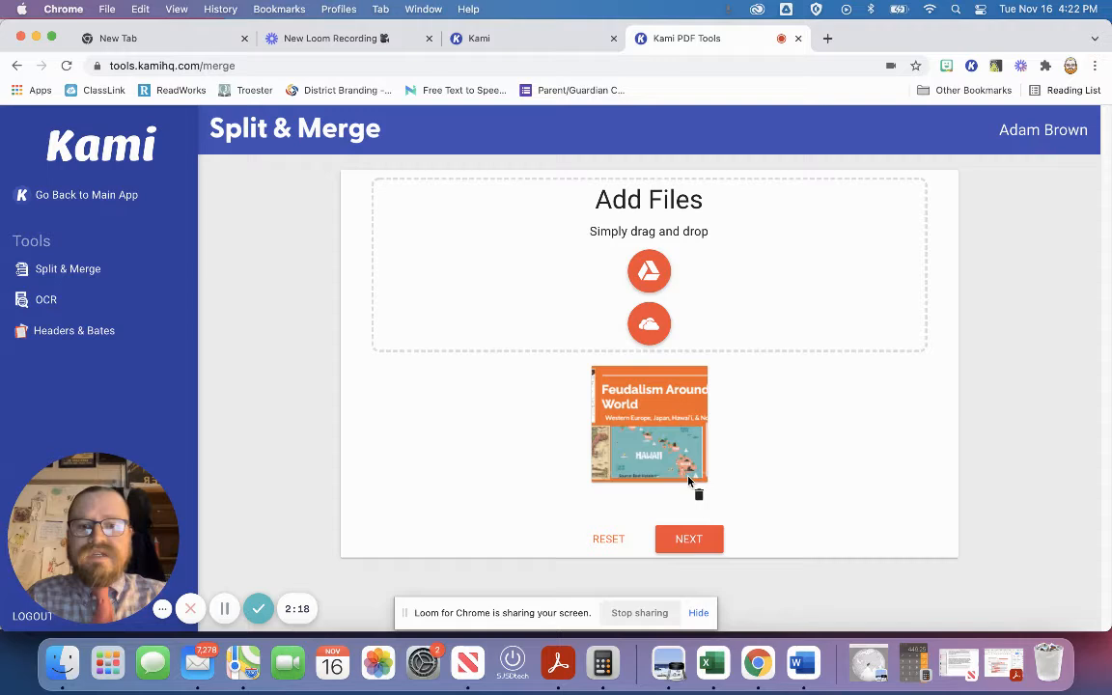
{"action": "left_click", "coordinate": [652, 272]}
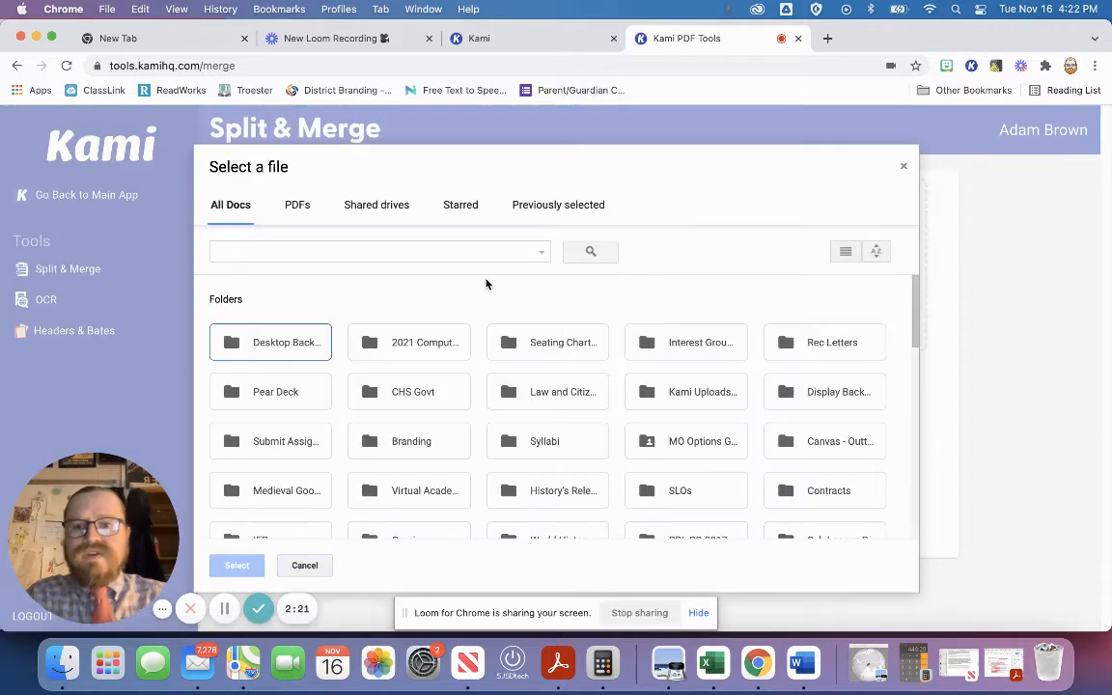
{"action": "left_click", "coordinate": [370, 253]}
{"action": "type", "text": "Hawaii"}
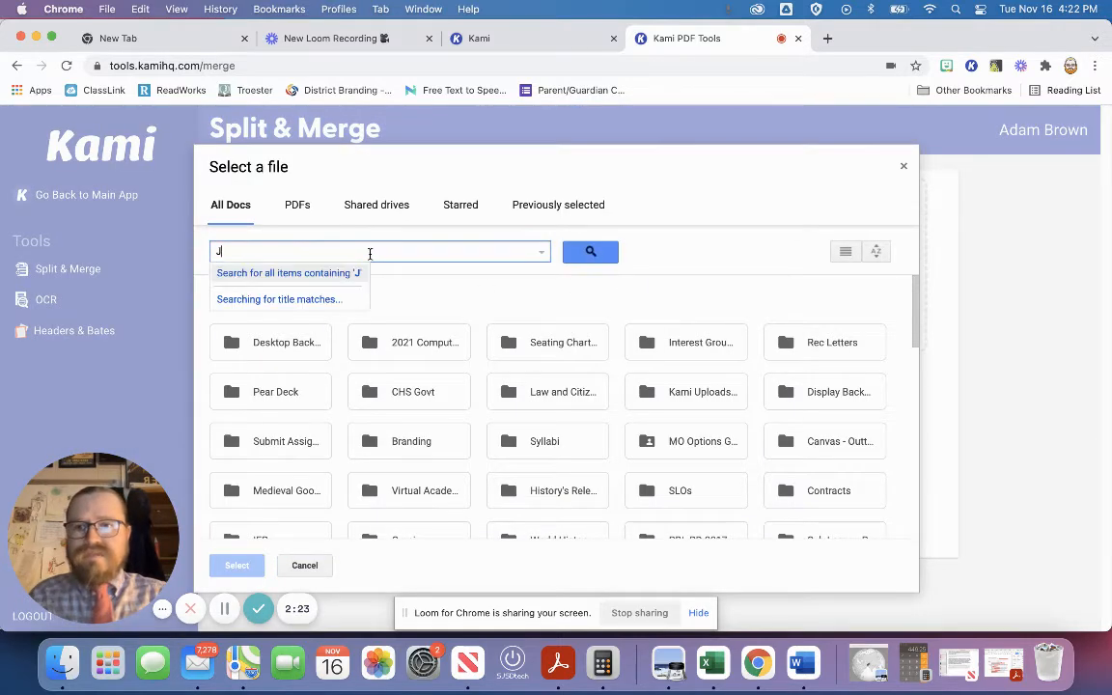
{"action": "type", "text": "an "}
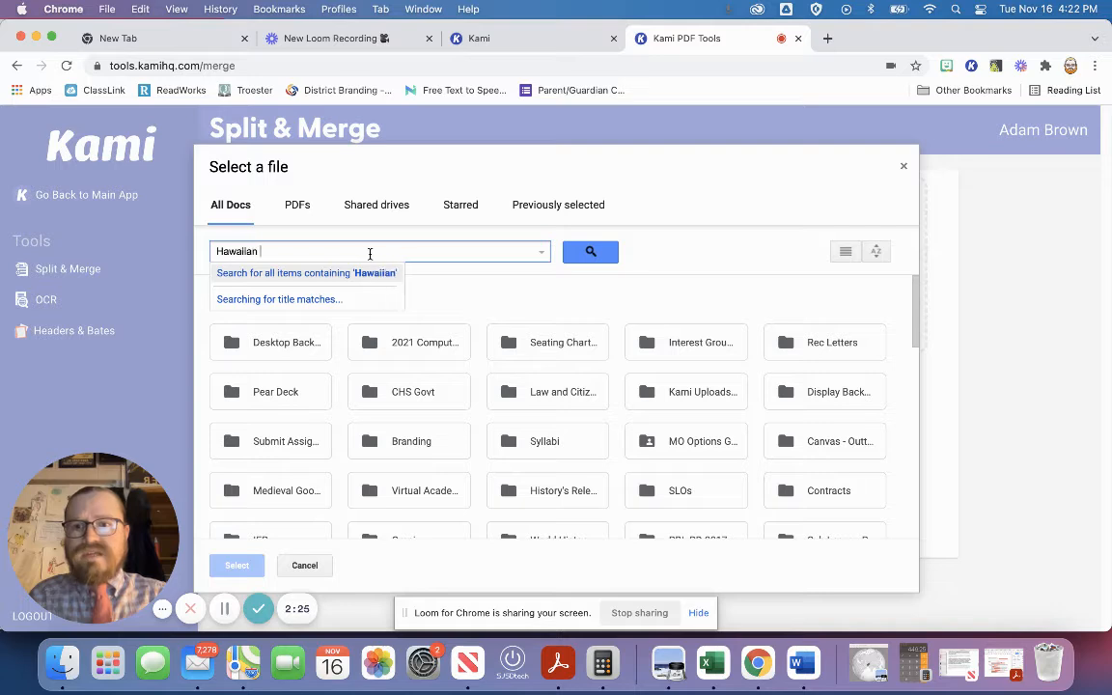
{"action": "type", "text": "Peasant Life"}
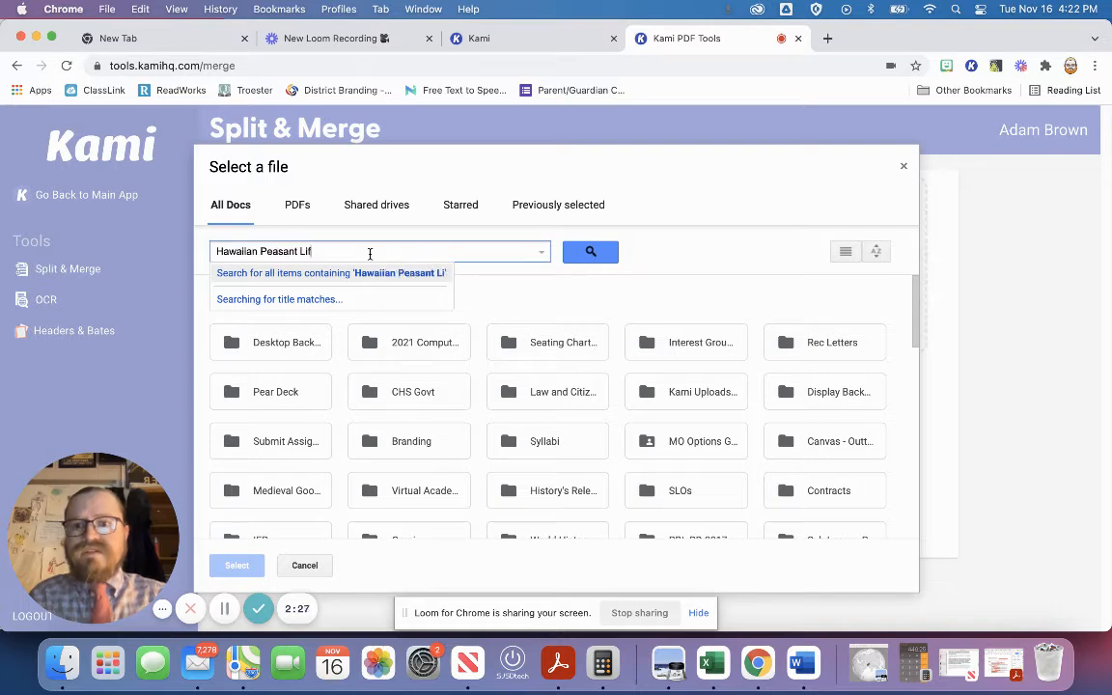
{"action": "key", "text": "Return"}
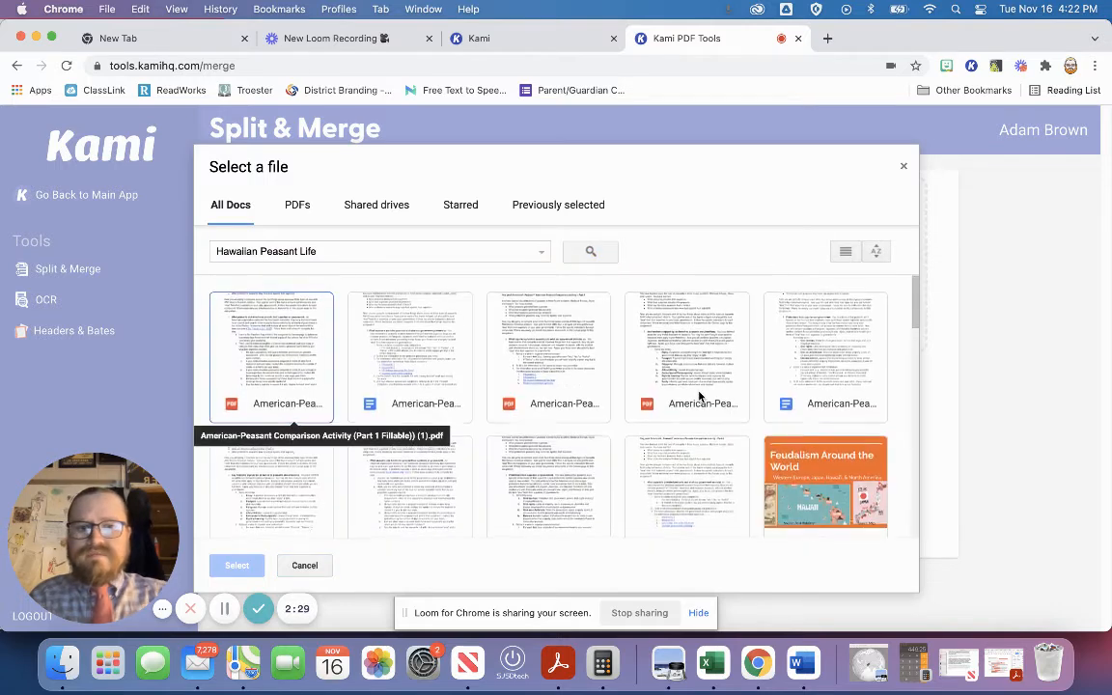
- Add the Peasant Life Part 2 (Fillable) PDF from the search results as the second merge file
{"action": "scroll", "coordinate": [702, 393], "scroll_direction": "down", "scroll_amount": 3}
{"action": "scroll", "coordinate": [702, 394], "scroll_direction": "down", "scroll_amount": 1}
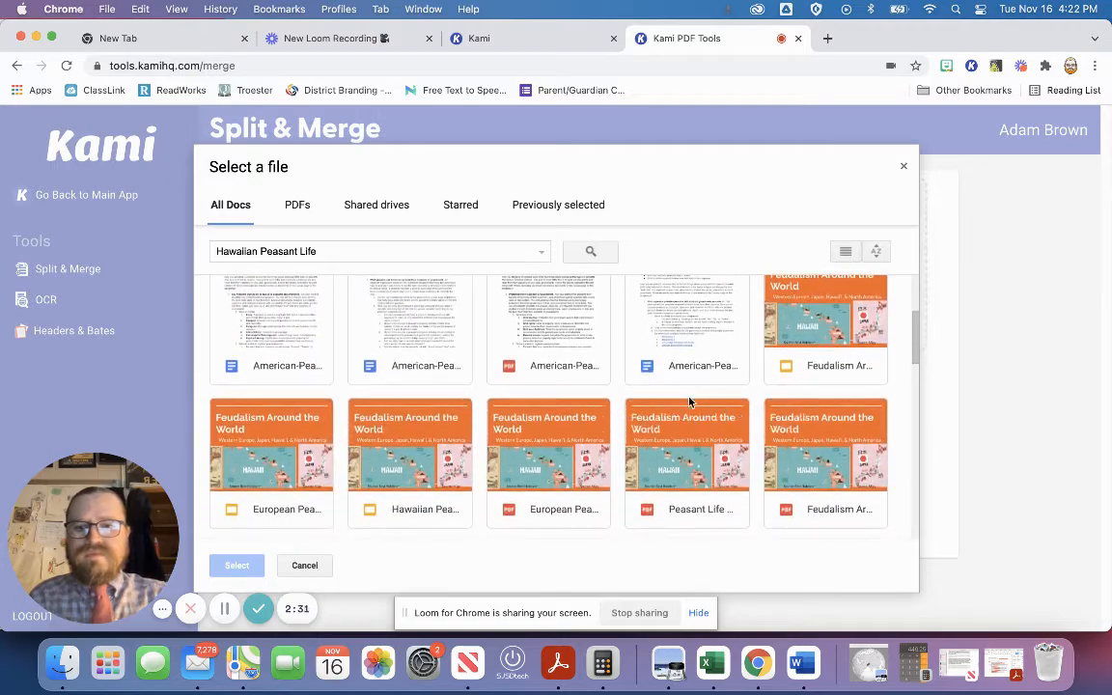
{"action": "scroll", "coordinate": [581, 411], "scroll_direction": "down", "scroll_amount": 5}
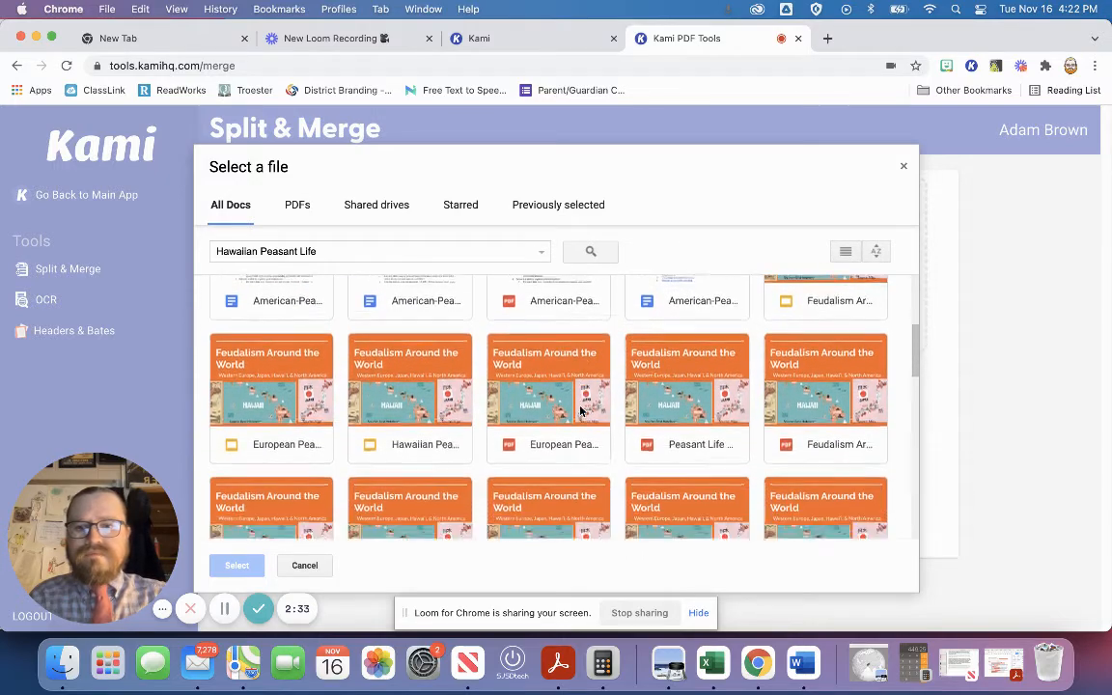
{"action": "scroll", "coordinate": [628, 377], "scroll_direction": "up", "scroll_amount": 1}
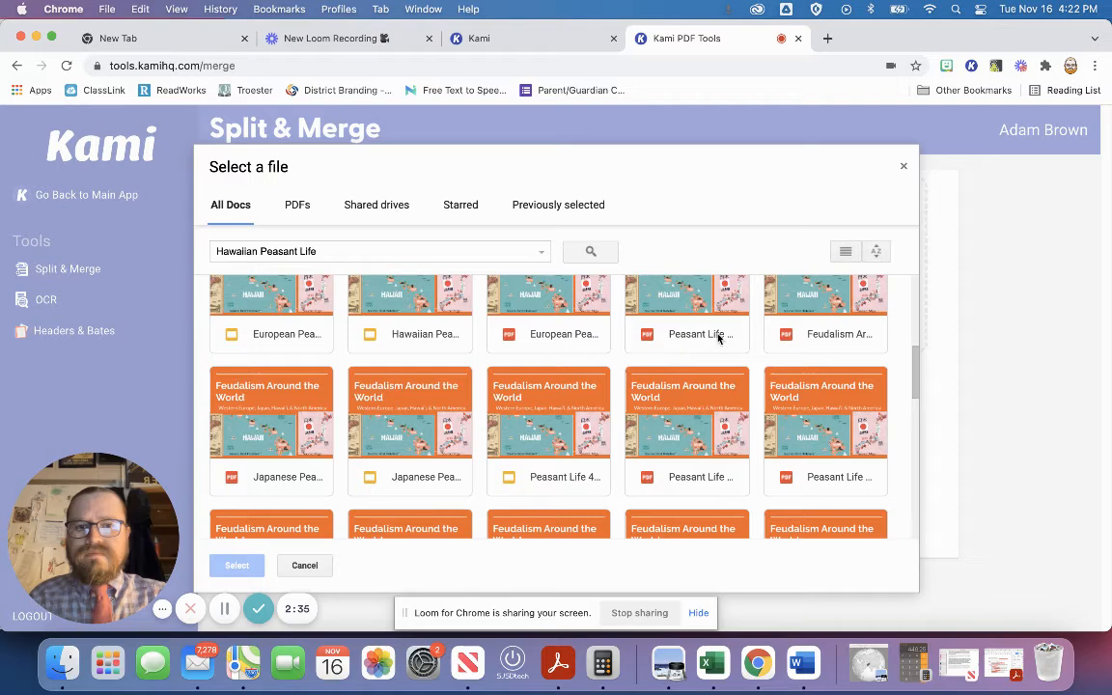
{"action": "left_click", "coordinate": [691, 318]}
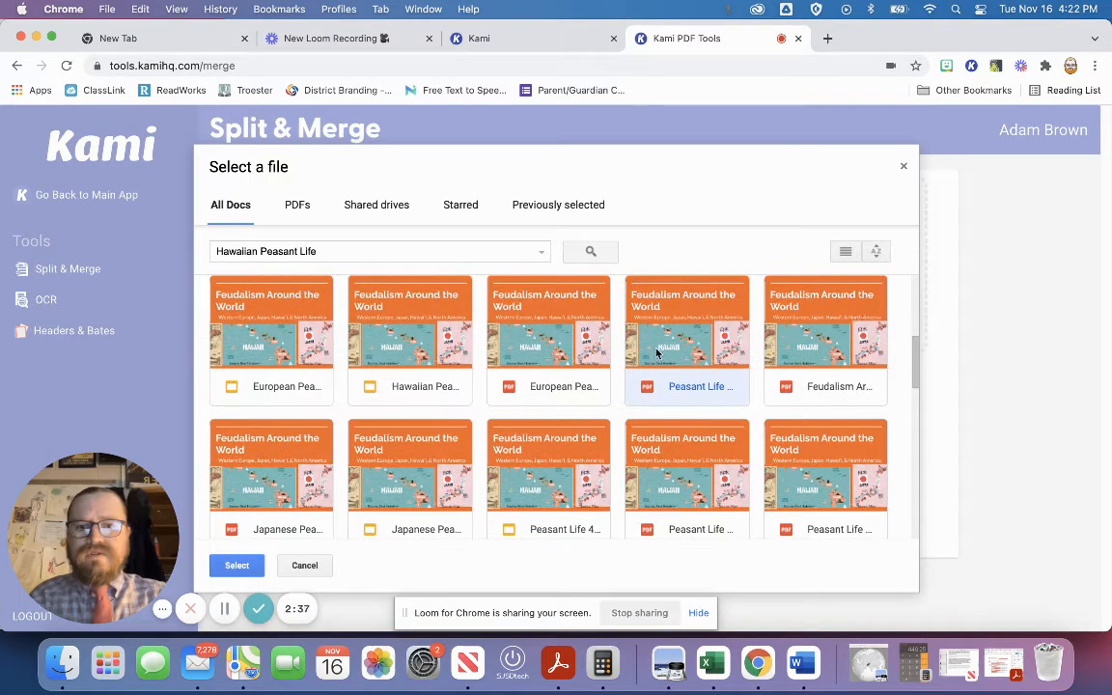
{"action": "double_click", "coordinate": [703, 367]}
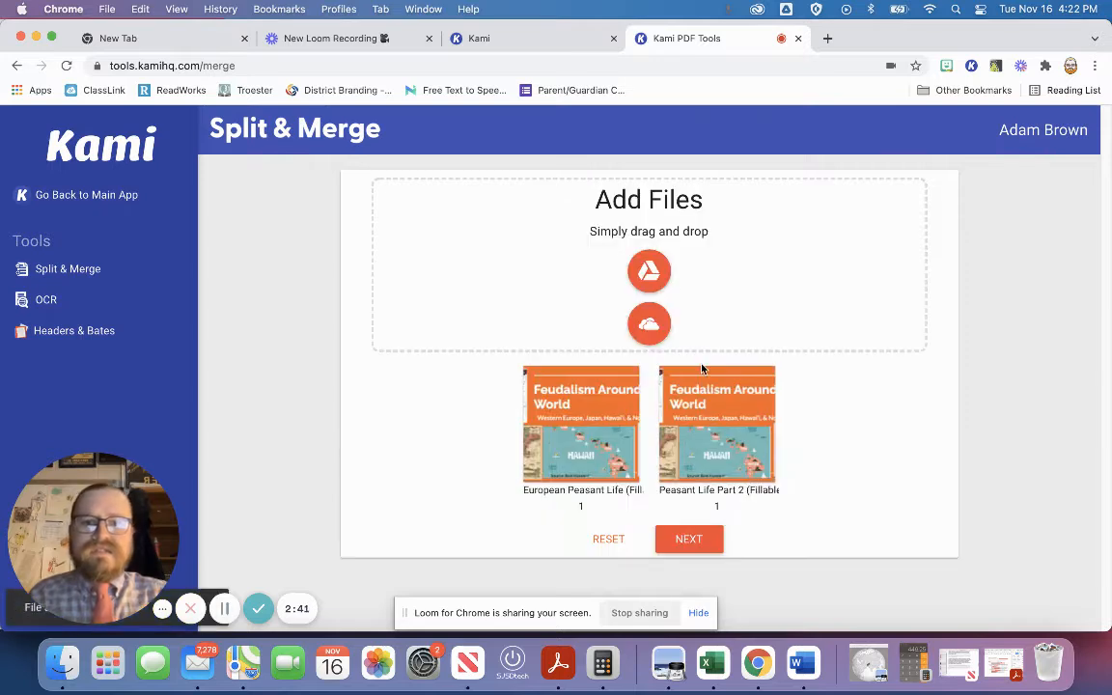
- Start adding a third Google Drive file and search for "Japanese Peasant Life"
{"action": "left_click", "coordinate": [648, 198]}
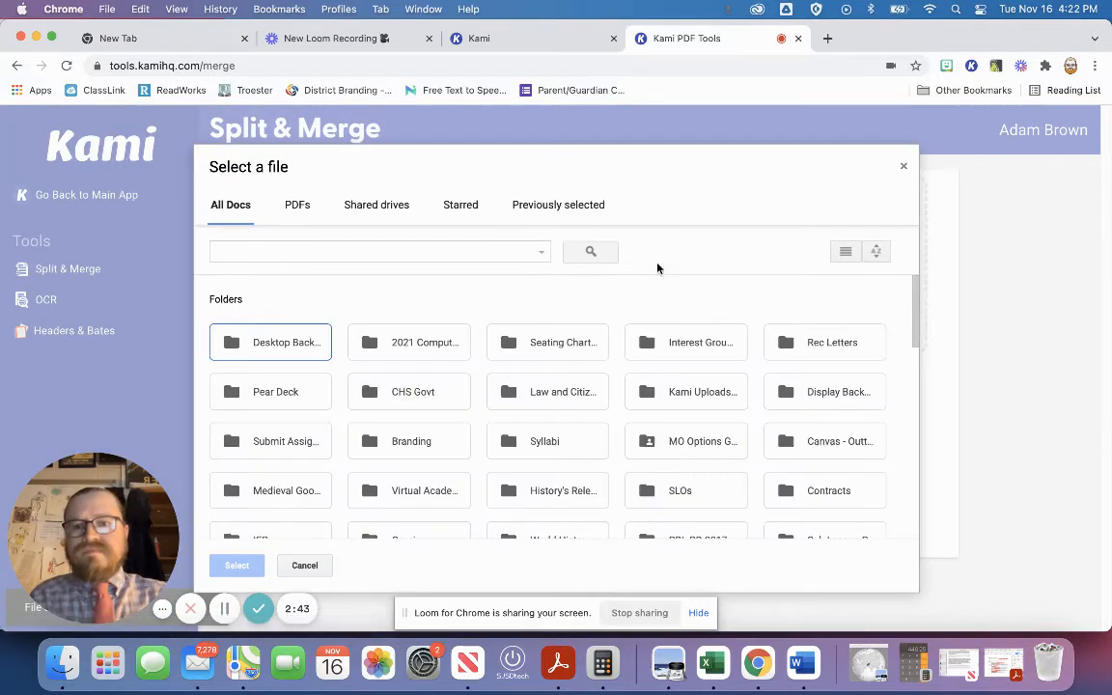
{"action": "left_click", "coordinate": [387, 251]}
{"action": "type", "text": "Japa"}
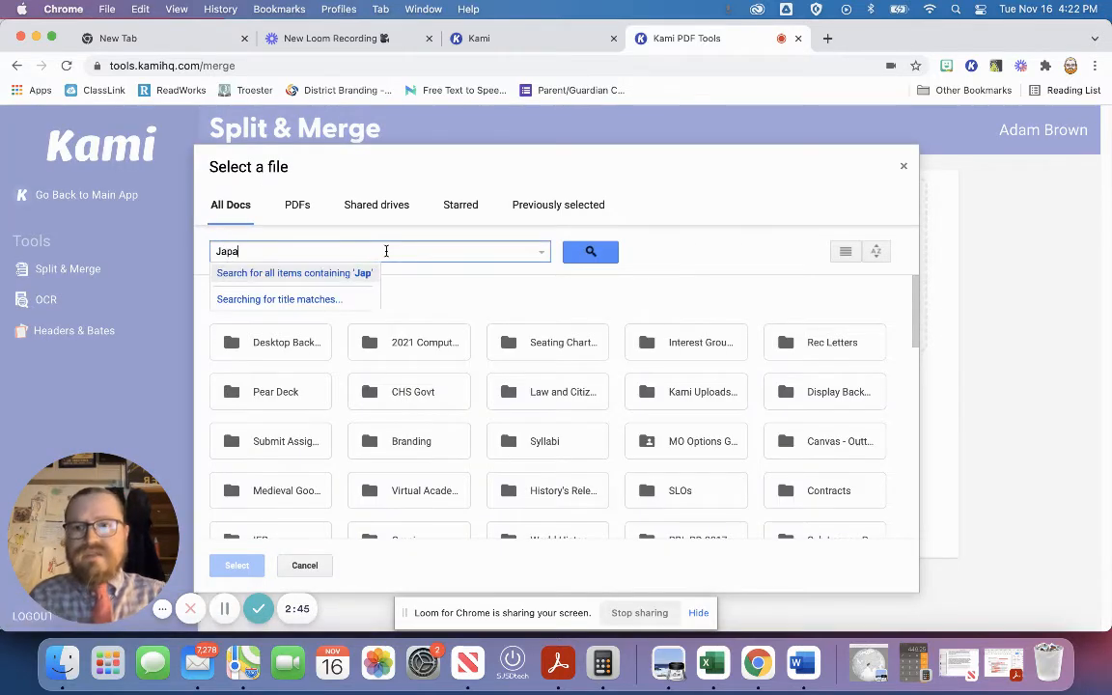
{"action": "type", "text": "nese"}
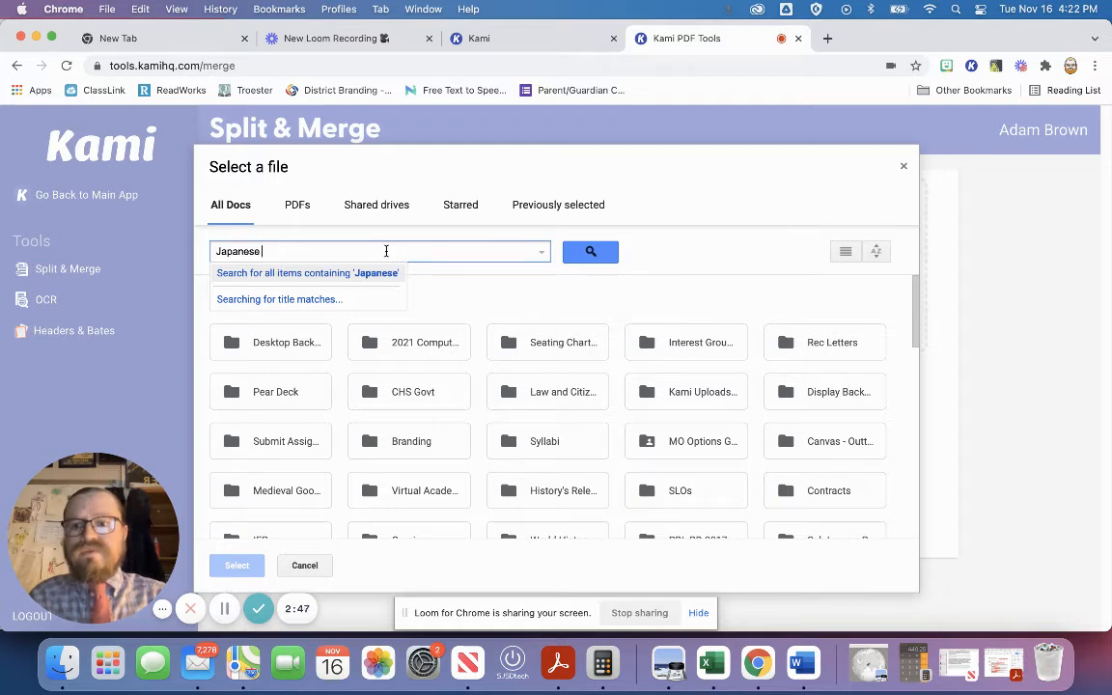
{"action": "type", "text": " Pea"}
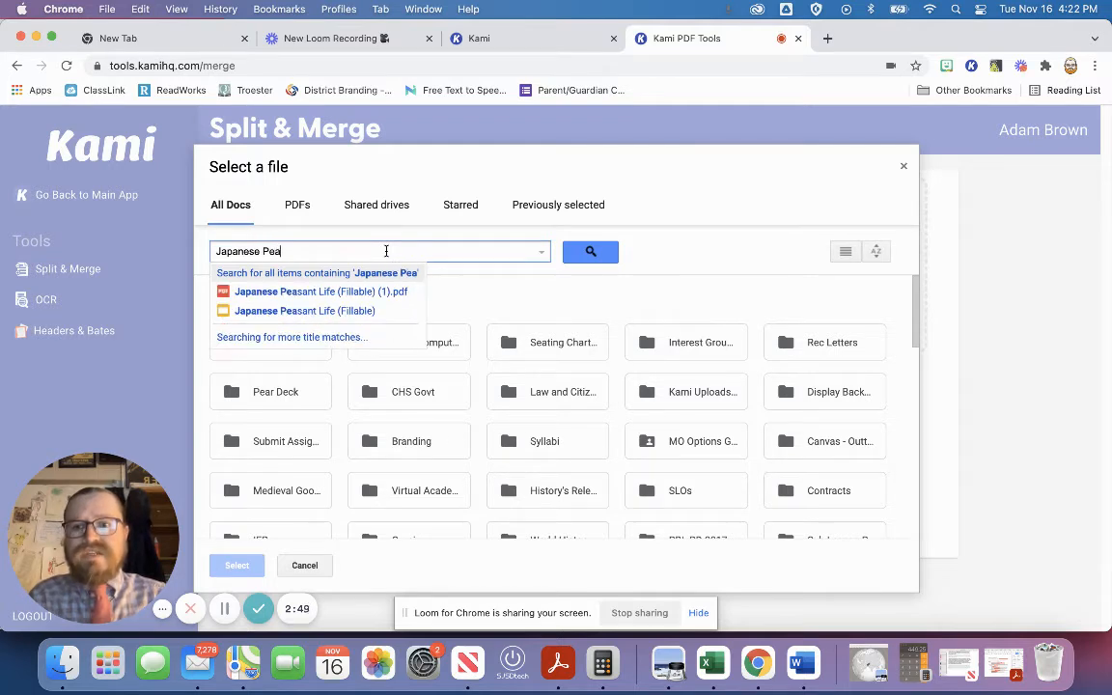
{"action": "type", "text": "sant Life"}
{"action": "key", "text": "Return"}
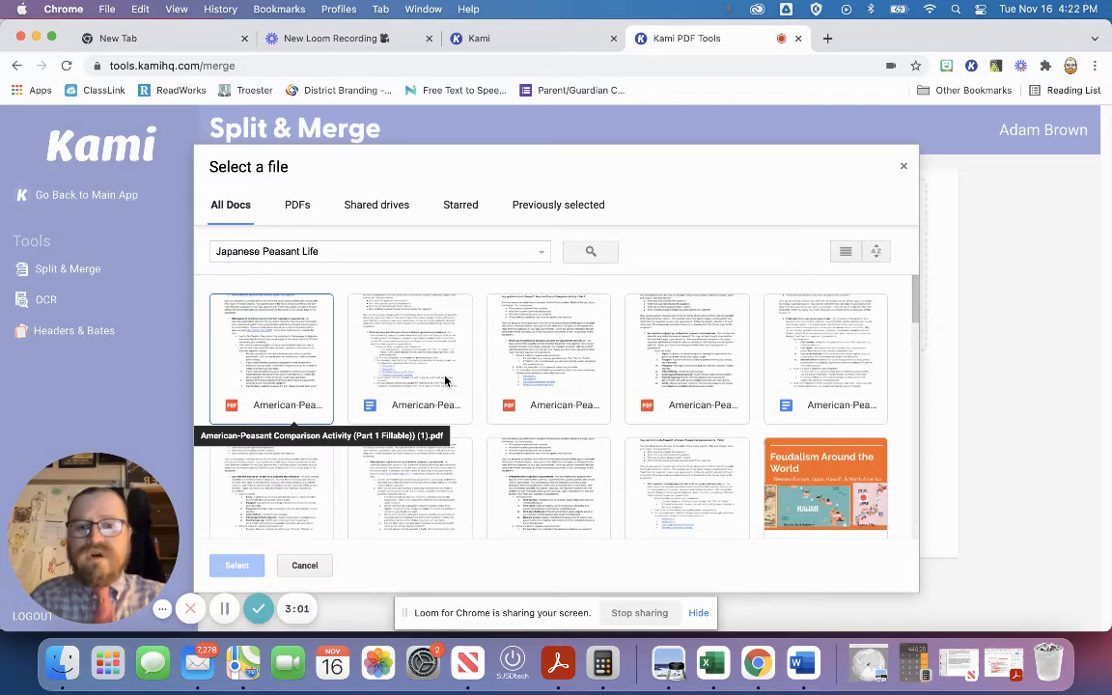
- Add the PDF version of Japanese Peasant Life (Fillable) from the search results to the merge files
{"action": "scroll", "coordinate": [588, 373], "scroll_direction": "down", "scroll_amount": 3}
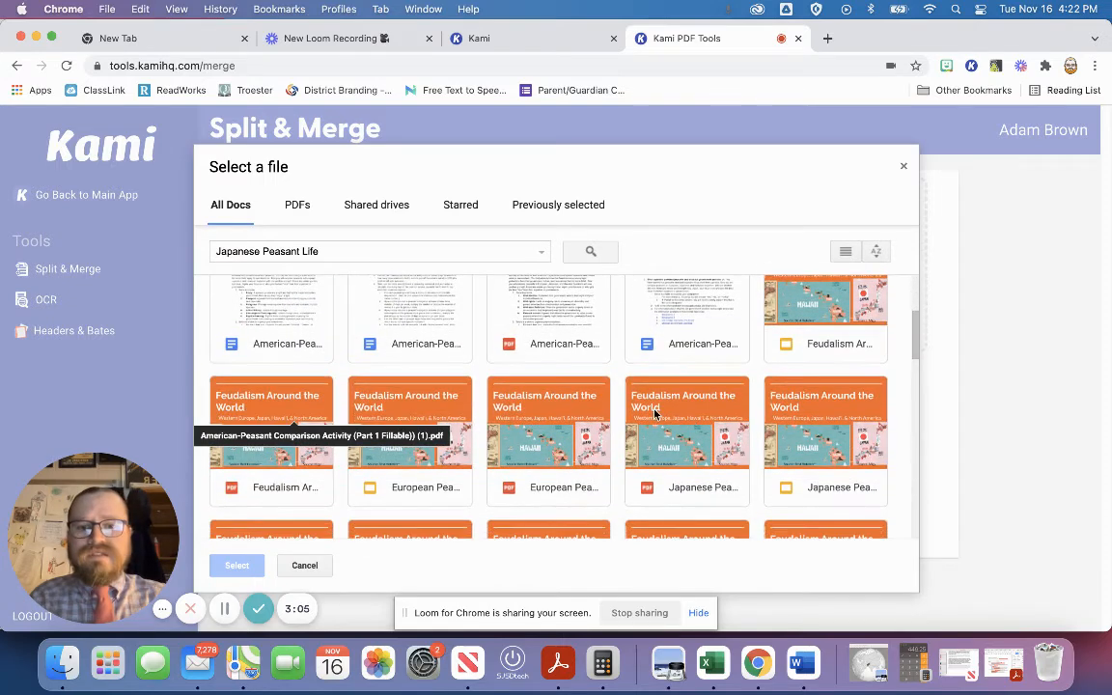
{"action": "left_click", "coordinate": [655, 414]}
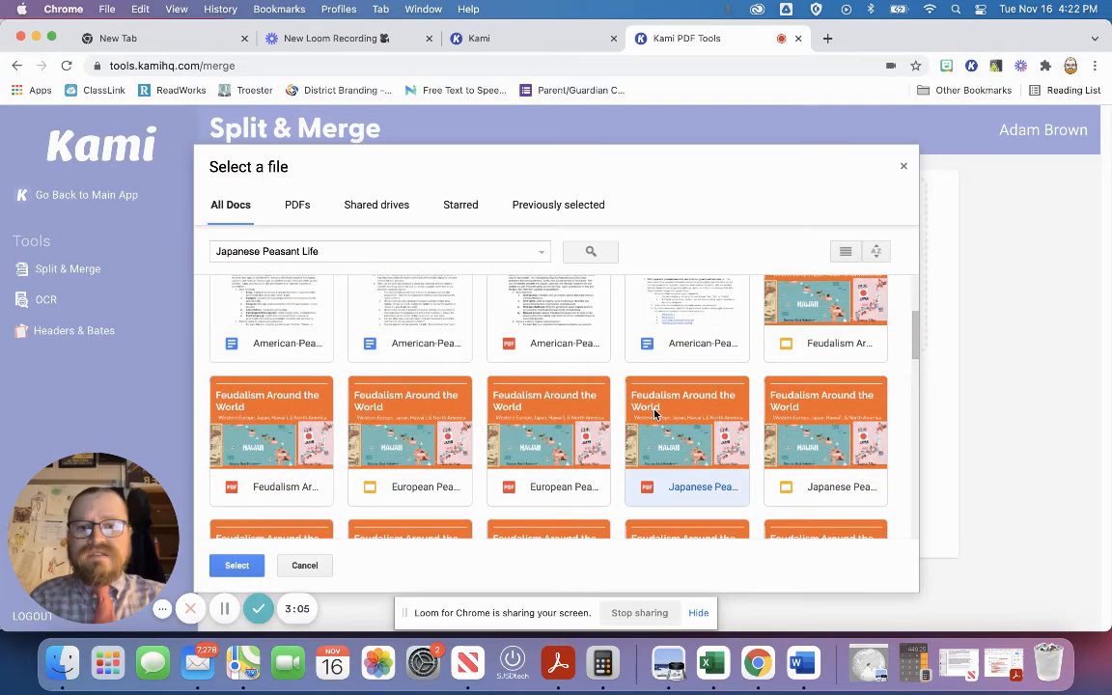
{"action": "double_click", "coordinate": [682, 455]}
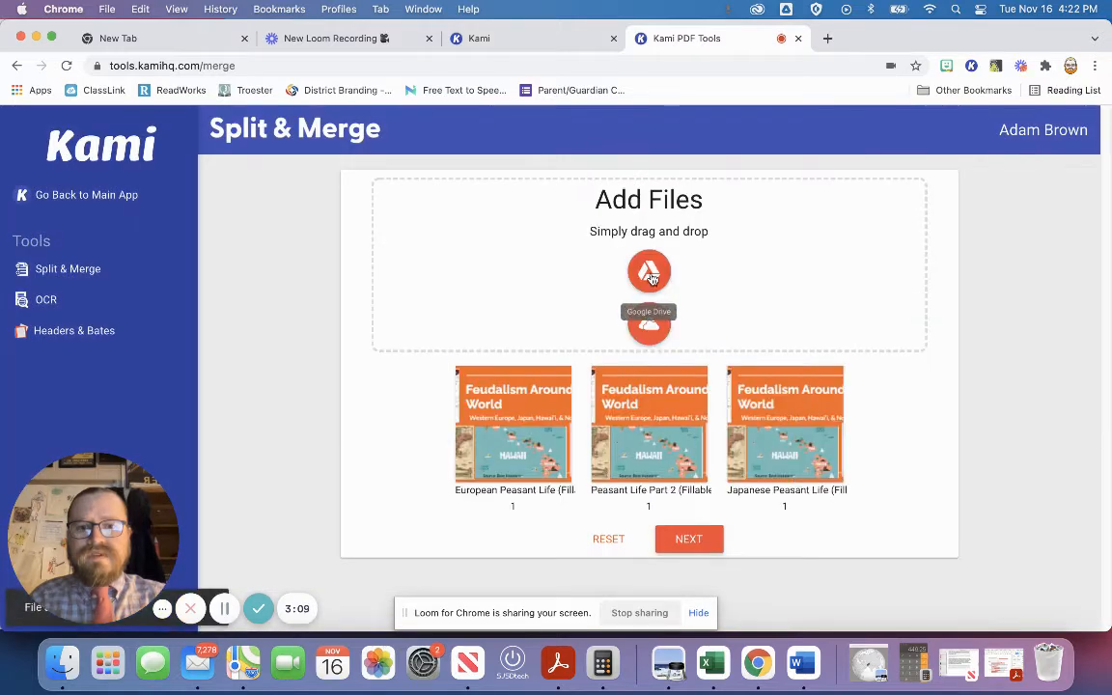
- Search Google Drive for "Indentured Servants" and add the Peasant Life Pt. 4 Indentured Servants (Final Fillable) (1) PDF as the fourth merge file
{"action": "left_click", "coordinate": [652, 275]}
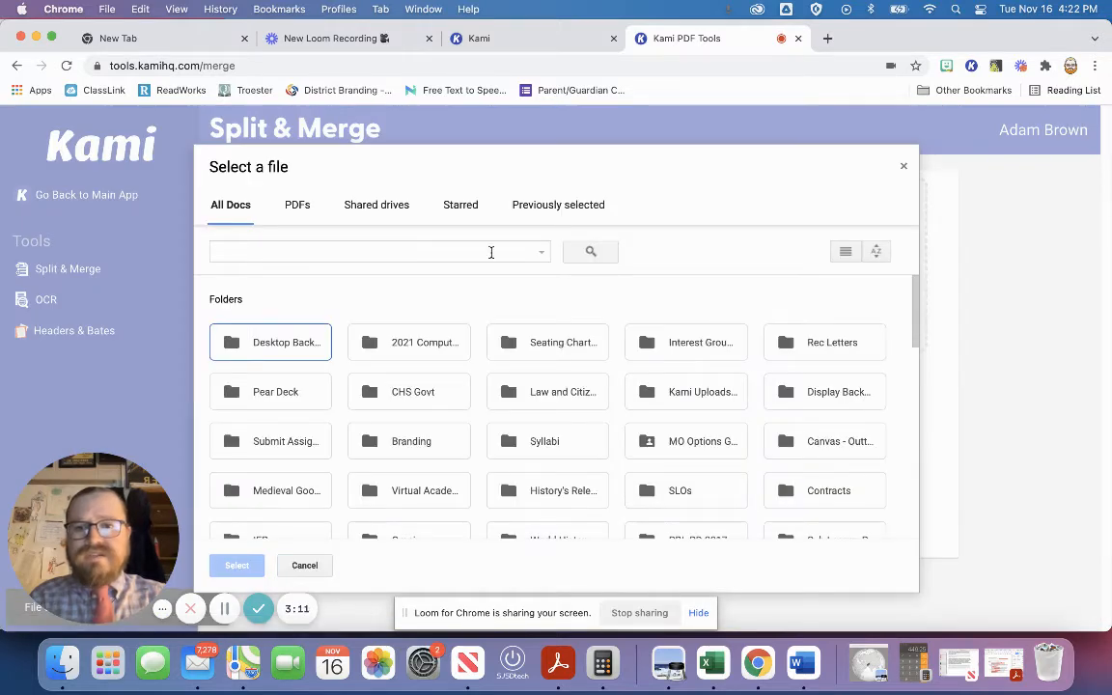
{"action": "left_click", "coordinate": [491, 253]}
{"action": "type", "text": "Inden"}
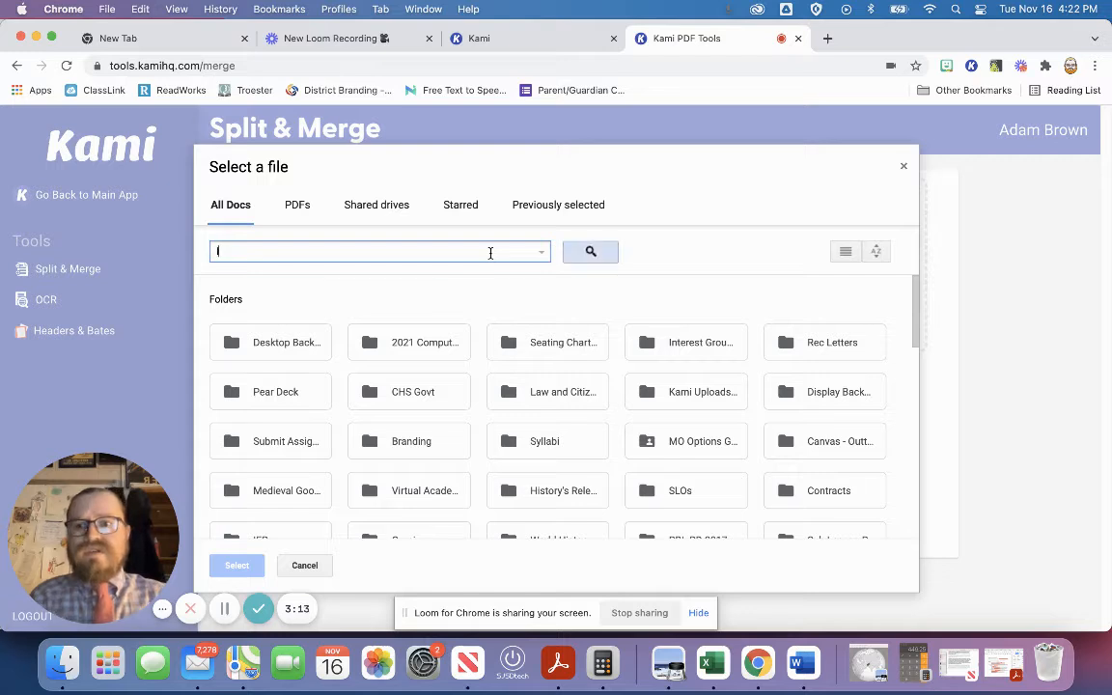
{"action": "type", "text": "dur"}
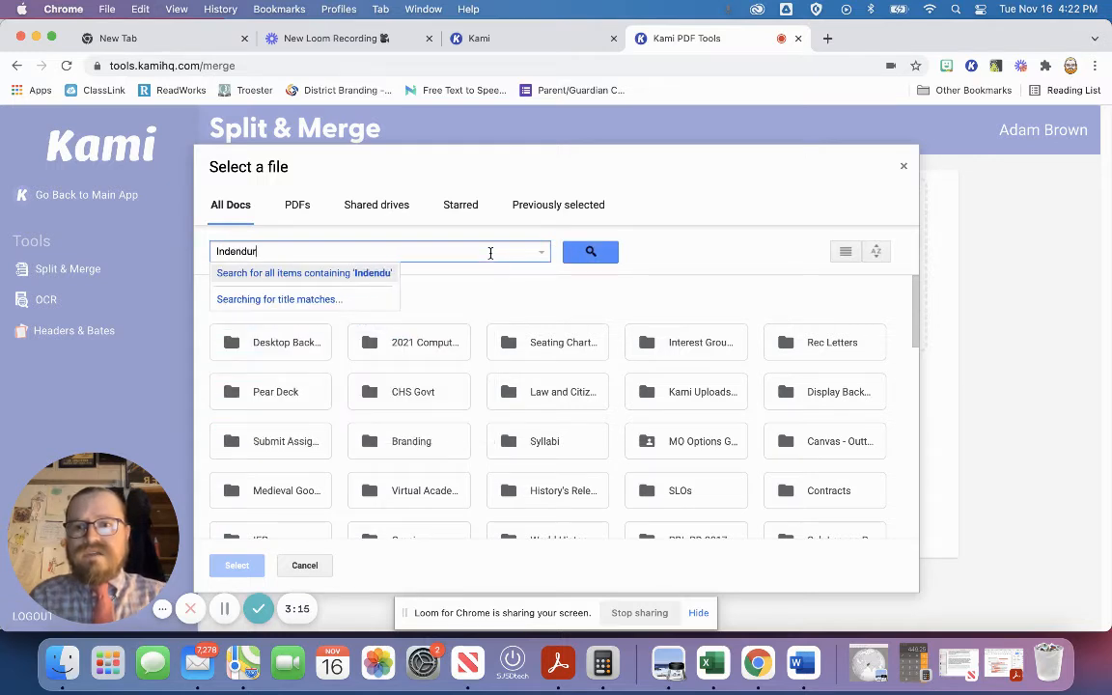
{"action": "key", "text": "BackSpace"}
{"action": "key", "text": "BackSpace"}
{"action": "key", "text": "BackSpace"}
{"action": "type", "text": "tur"}
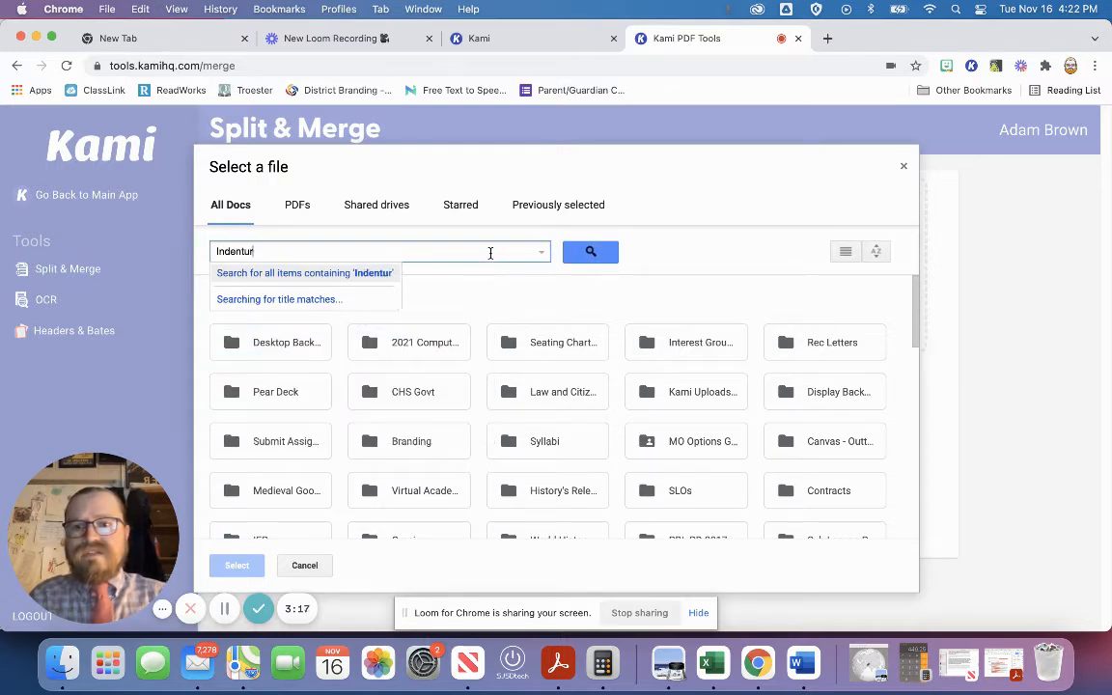
{"action": "type", "text": "ed Serv"}
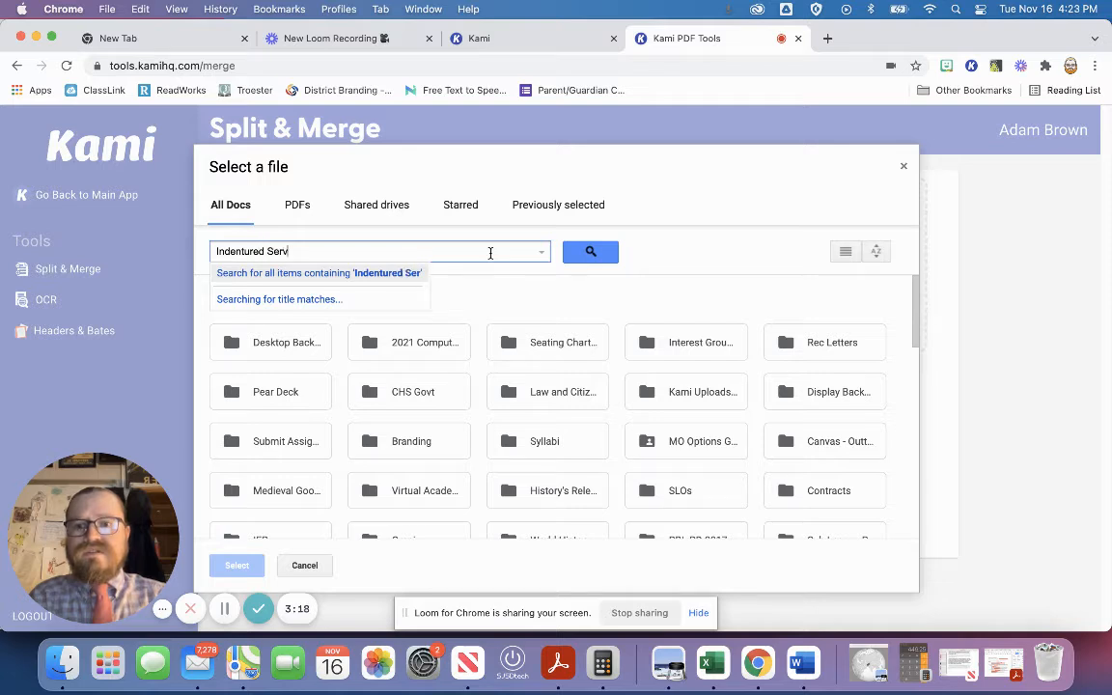
{"action": "type", "text": "ants"}
{"action": "key", "text": "Return"}
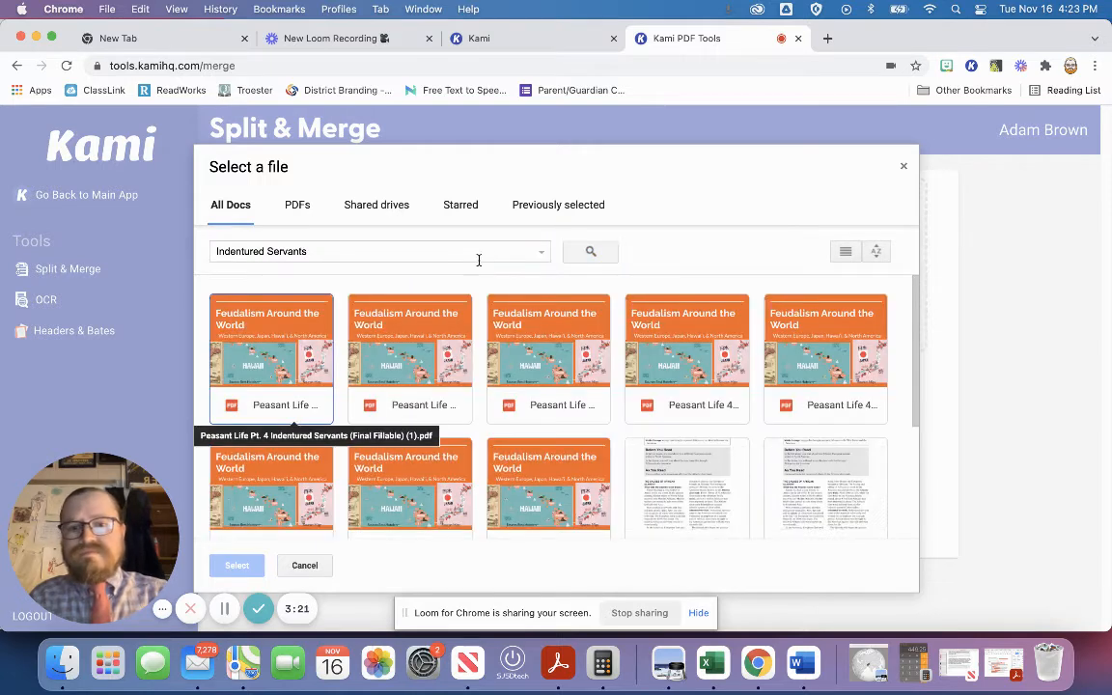
{"action": "double_click", "coordinate": [278, 390]}
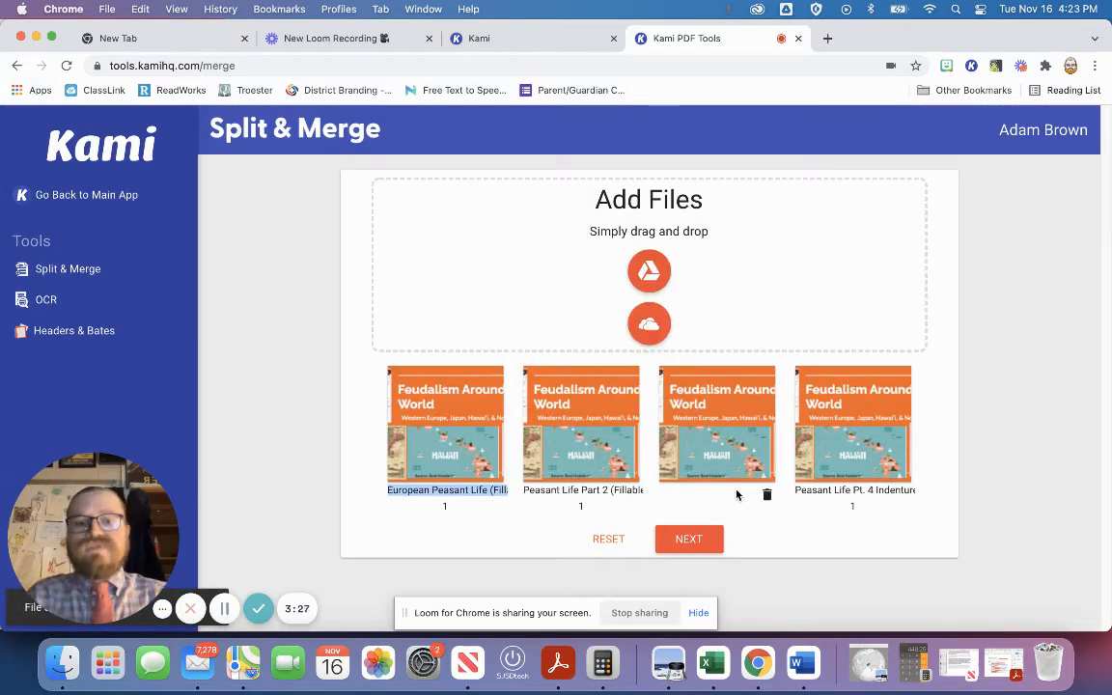
- Proceed with the four added files, look through their pages and switch to Merge Mode
{"action": "left_click", "coordinate": [686, 541]}
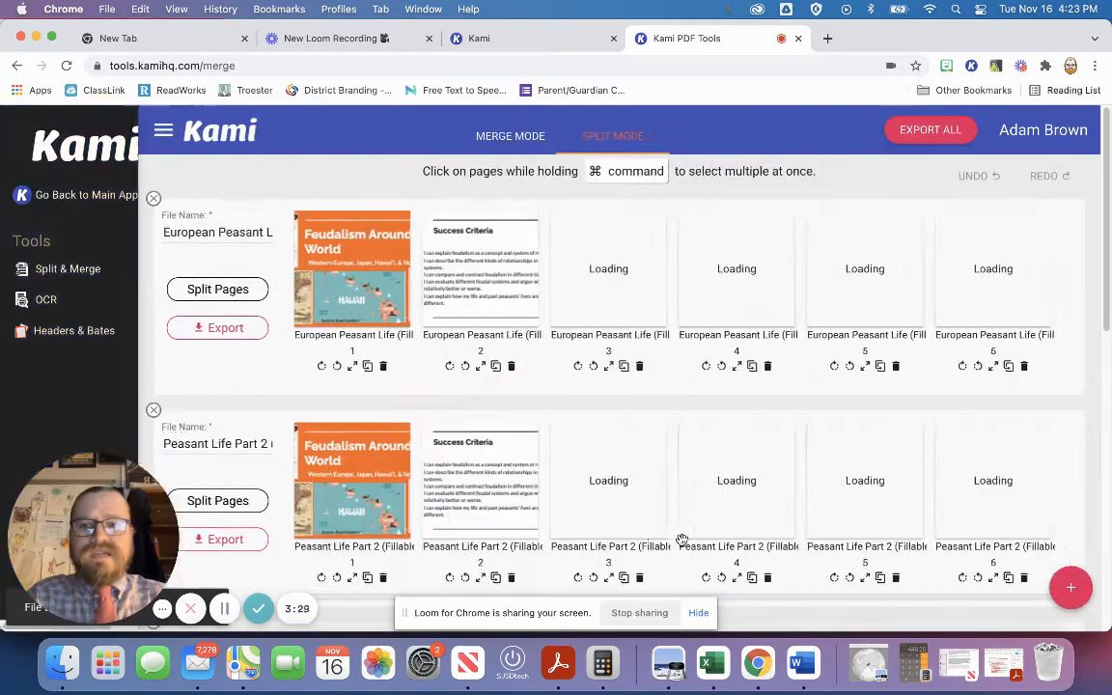
{"action": "scroll", "coordinate": [480, 414], "scroll_direction": "down", "scroll_amount": 10}
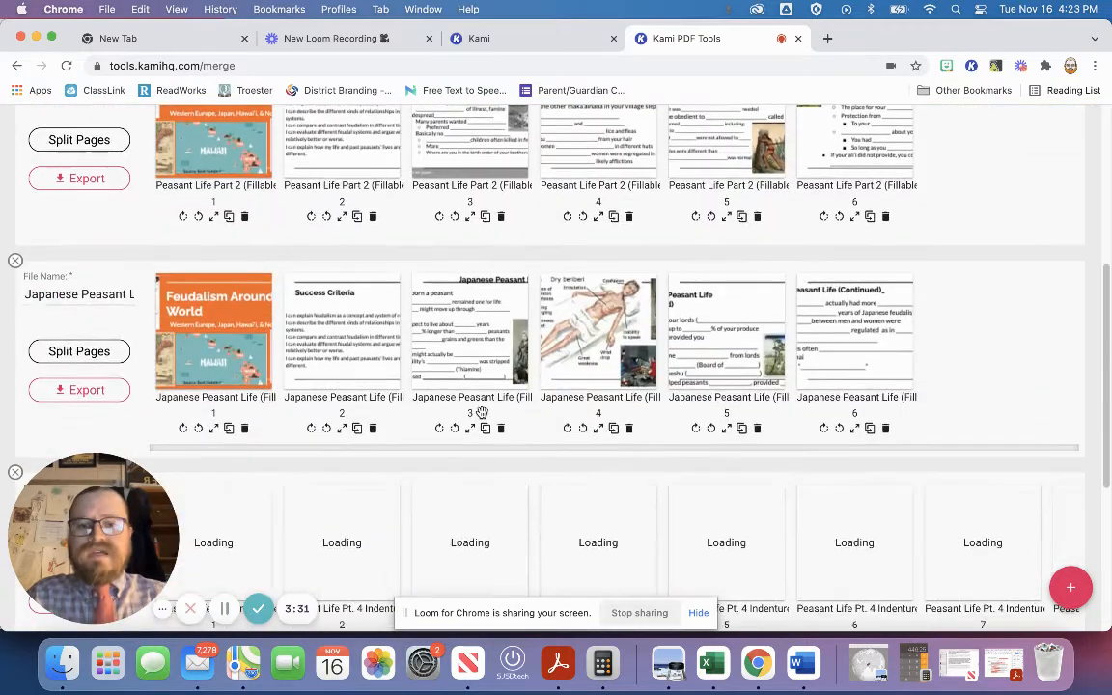
{"action": "scroll", "coordinate": [503, 401], "scroll_direction": "up", "scroll_amount": 15}
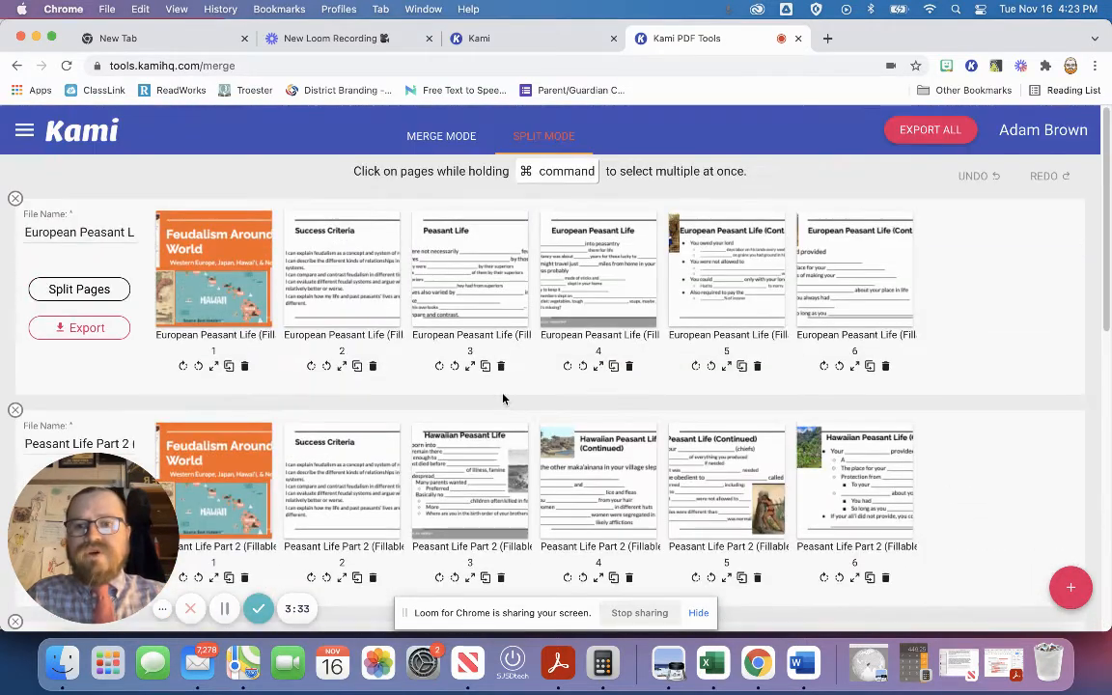
{"action": "left_click", "coordinate": [442, 137]}
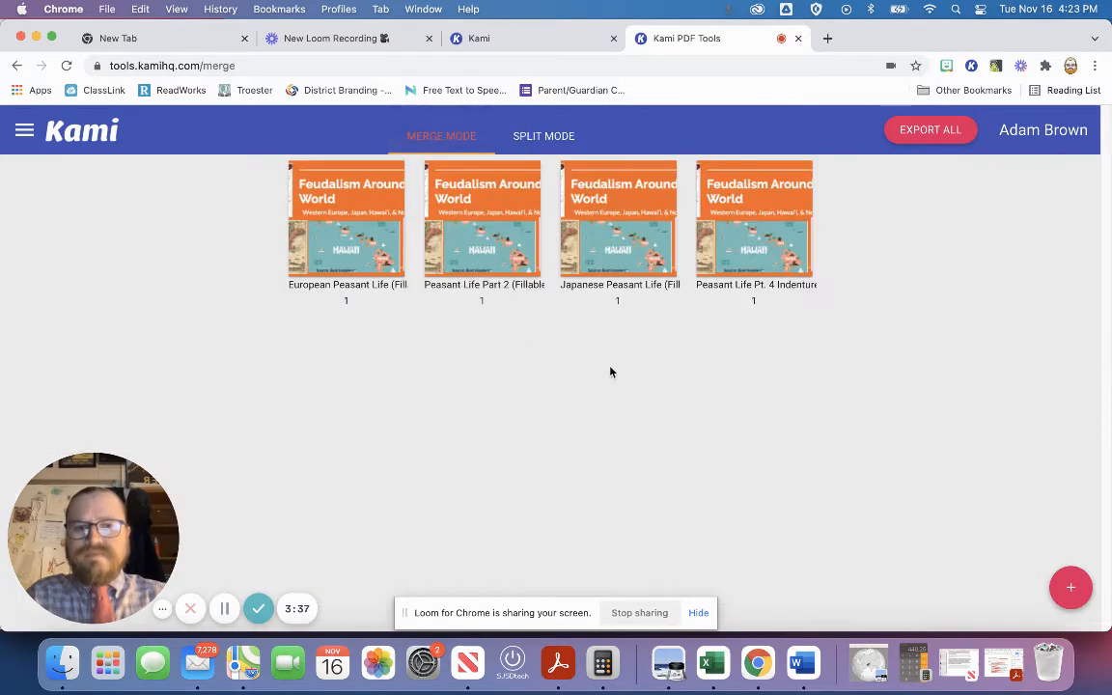
- Export the merged document to the Kami Uploads folder in Google Drive and dismiss the completion dialog
{"action": "left_click", "coordinate": [922, 136]}
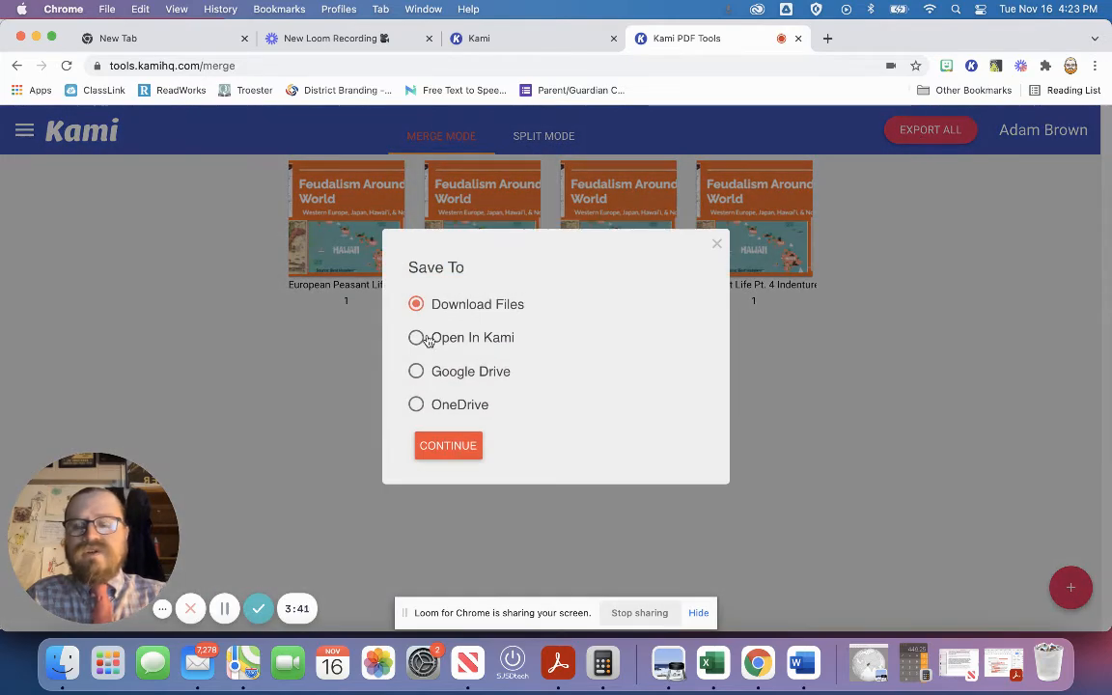
{"action": "left_click", "coordinate": [416, 374]}
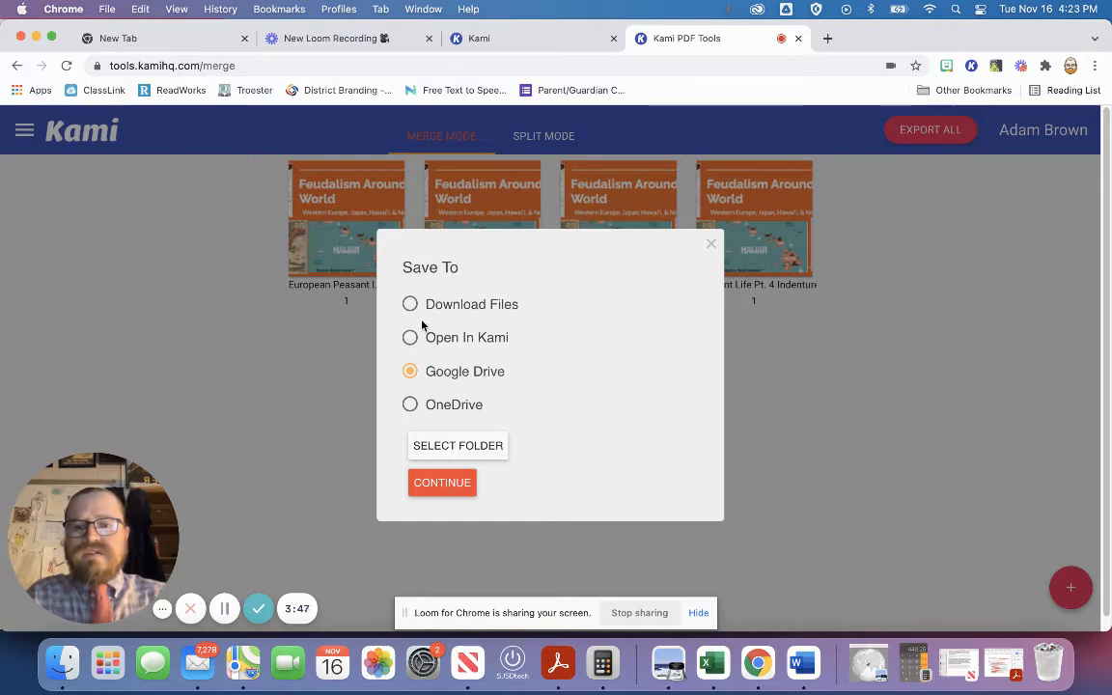
{"action": "left_click", "coordinate": [432, 447]}
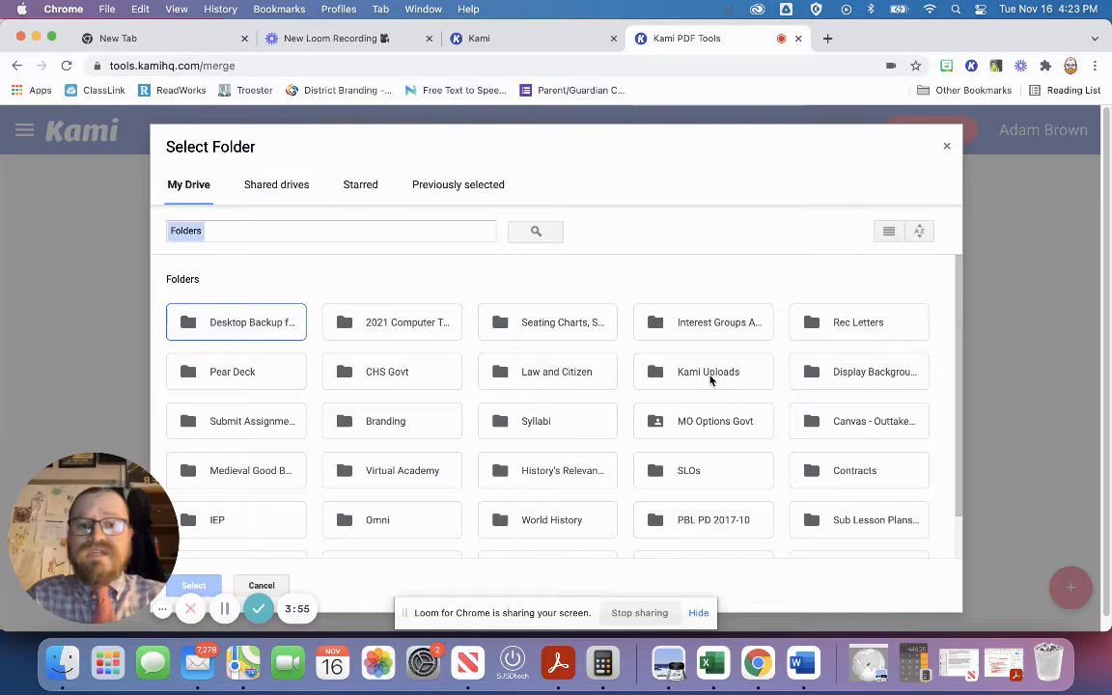
{"action": "left_click", "coordinate": [711, 379]}
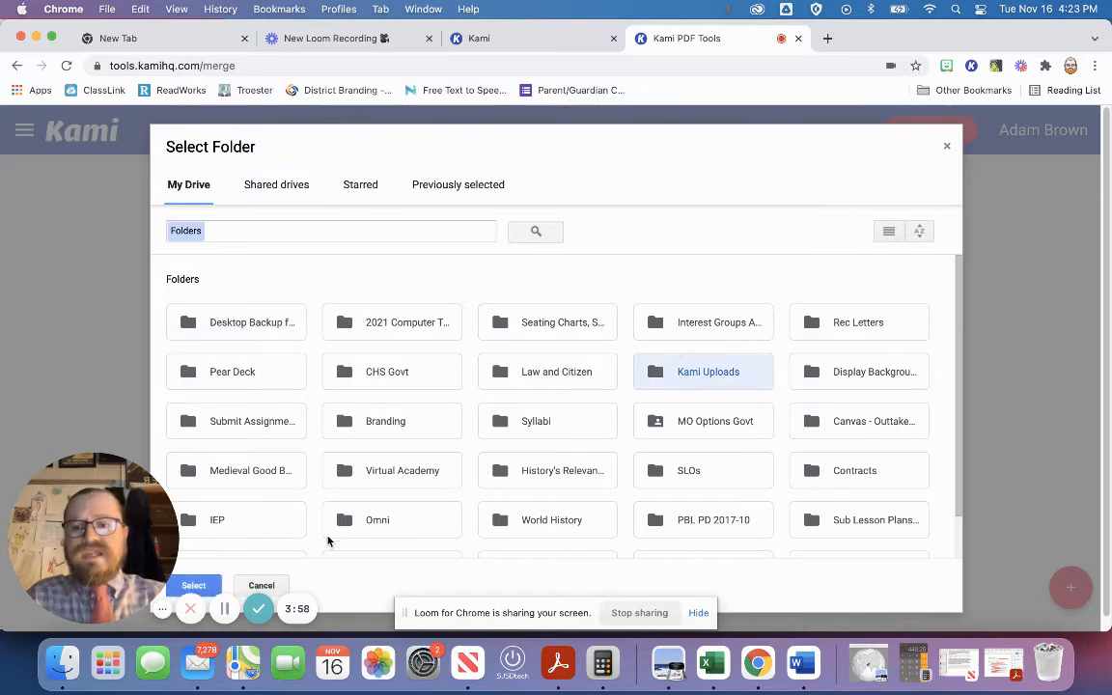
{"action": "left_click", "coordinate": [197, 587]}
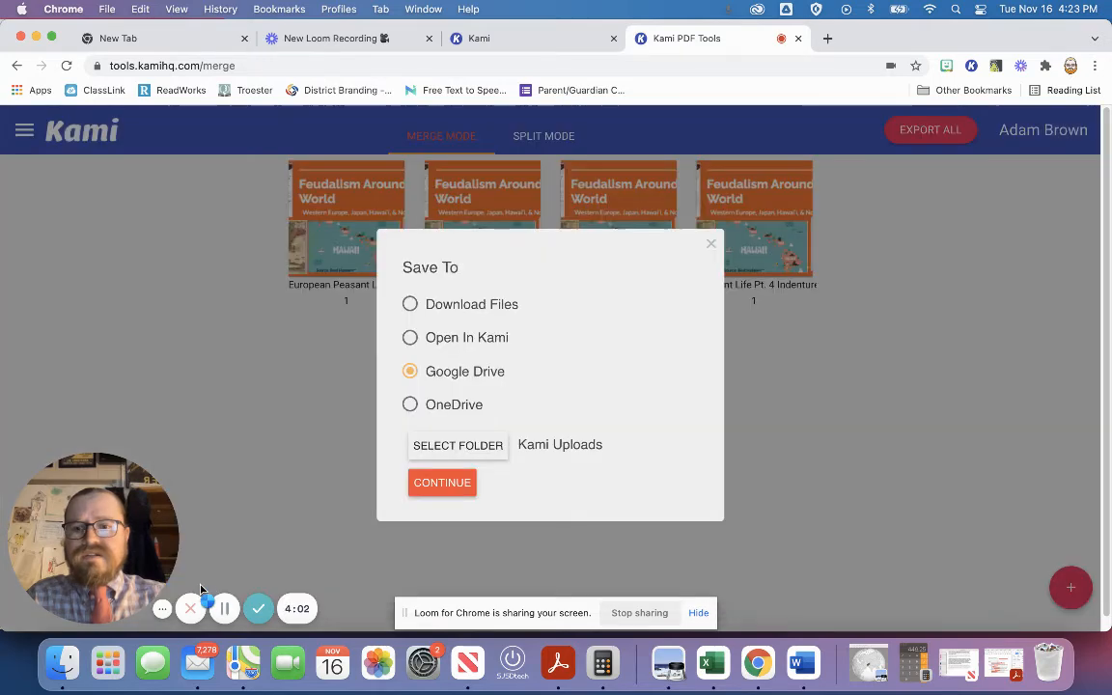
{"action": "left_click", "coordinate": [458, 491]}
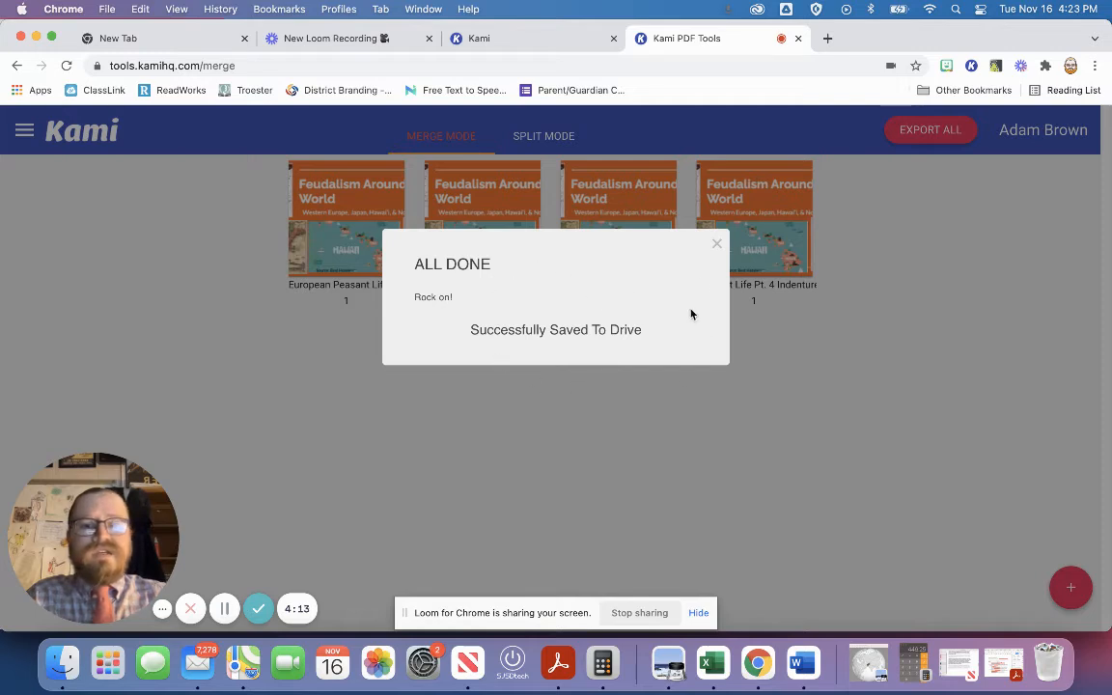
{"action": "left_click", "coordinate": [717, 247]}
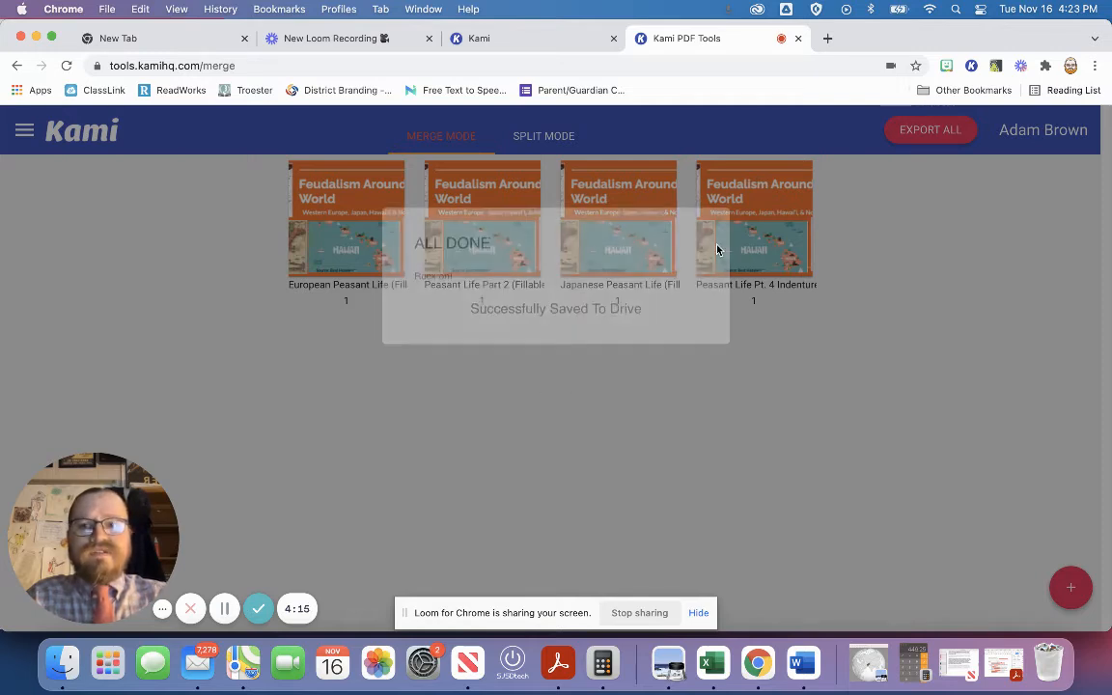
- Leave the Split & Merge tool and go back to the main Kami app
{"action": "left_click", "coordinate": [26, 134]}
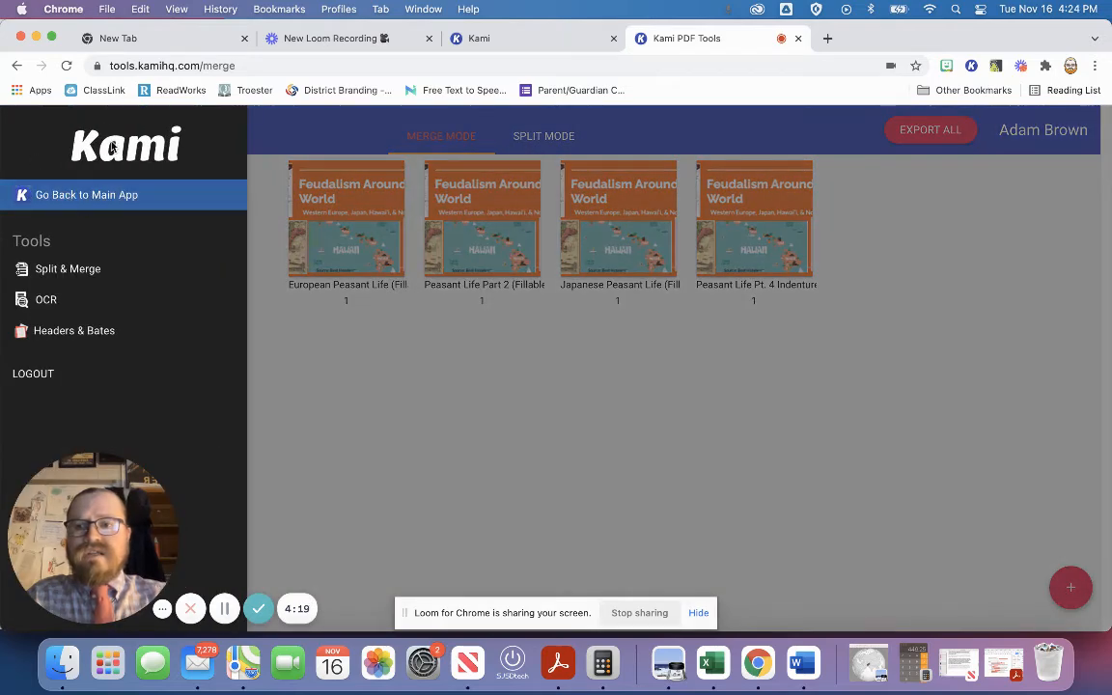
{"action": "left_click", "coordinate": [280, 122]}
{"action": "left_click", "coordinate": [27, 134]}
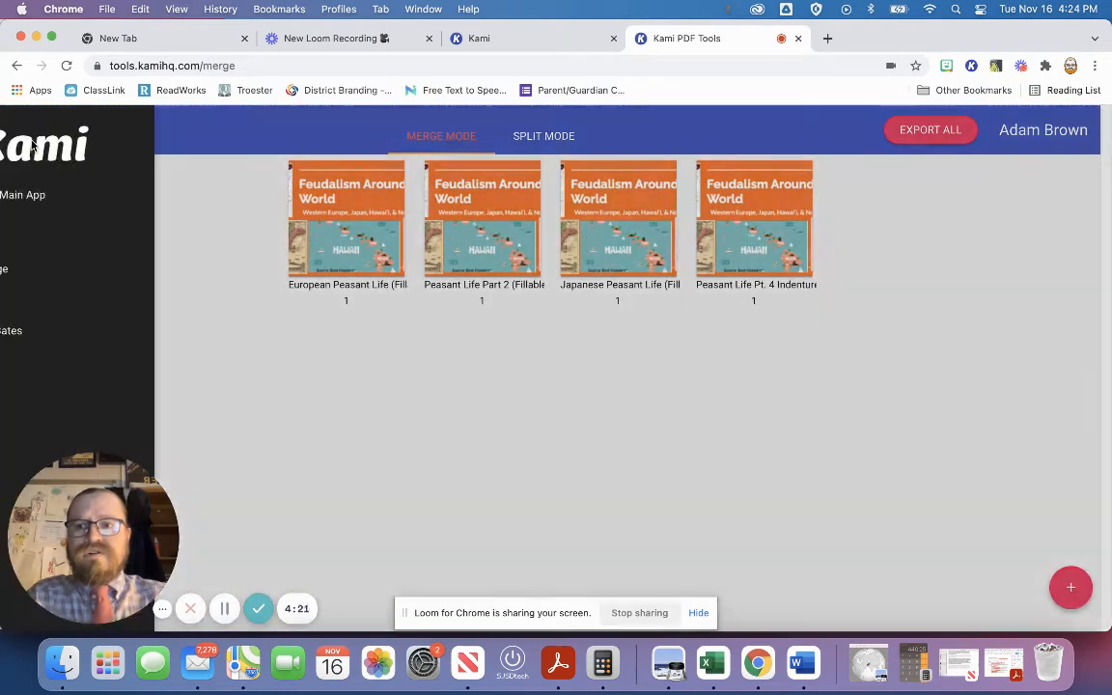
{"action": "left_click", "coordinate": [46, 199]}
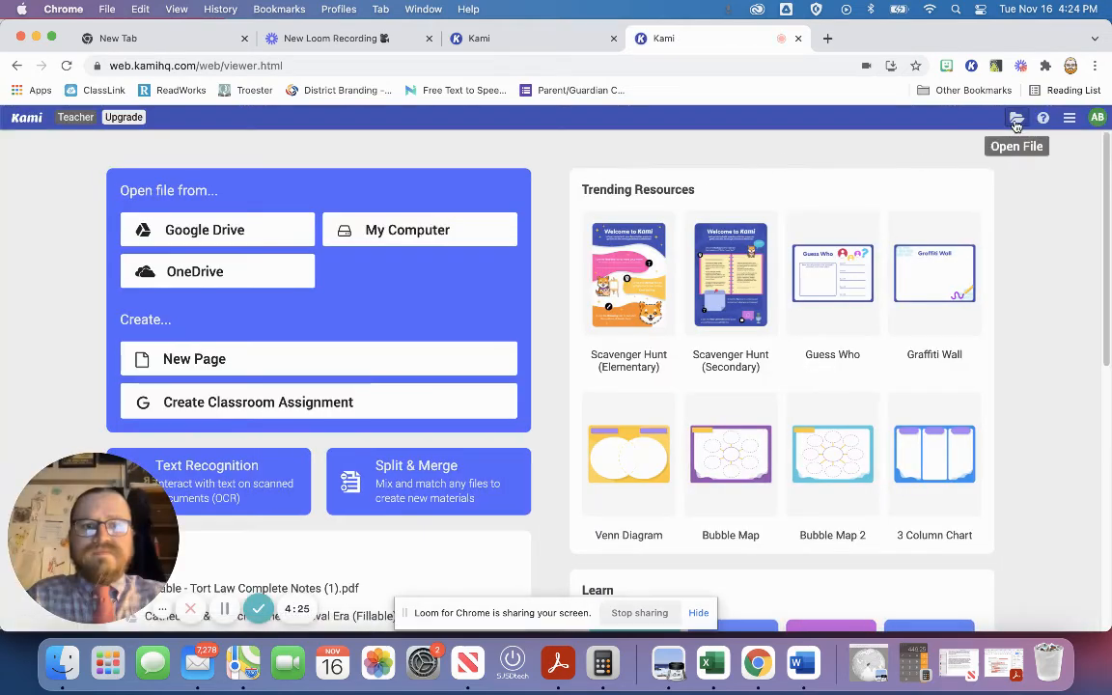
- Open the first Kami Export PDF from the Kami Uploads folder in Google Drive
{"action": "left_click", "coordinate": [1017, 118]}
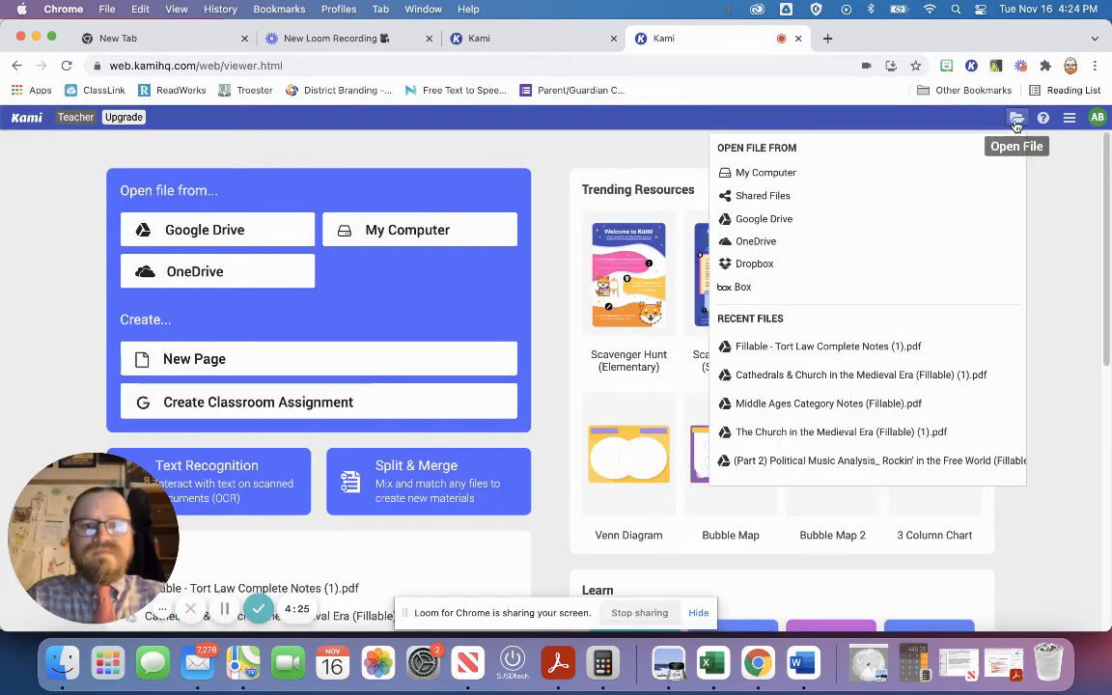
{"action": "left_click", "coordinate": [758, 221]}
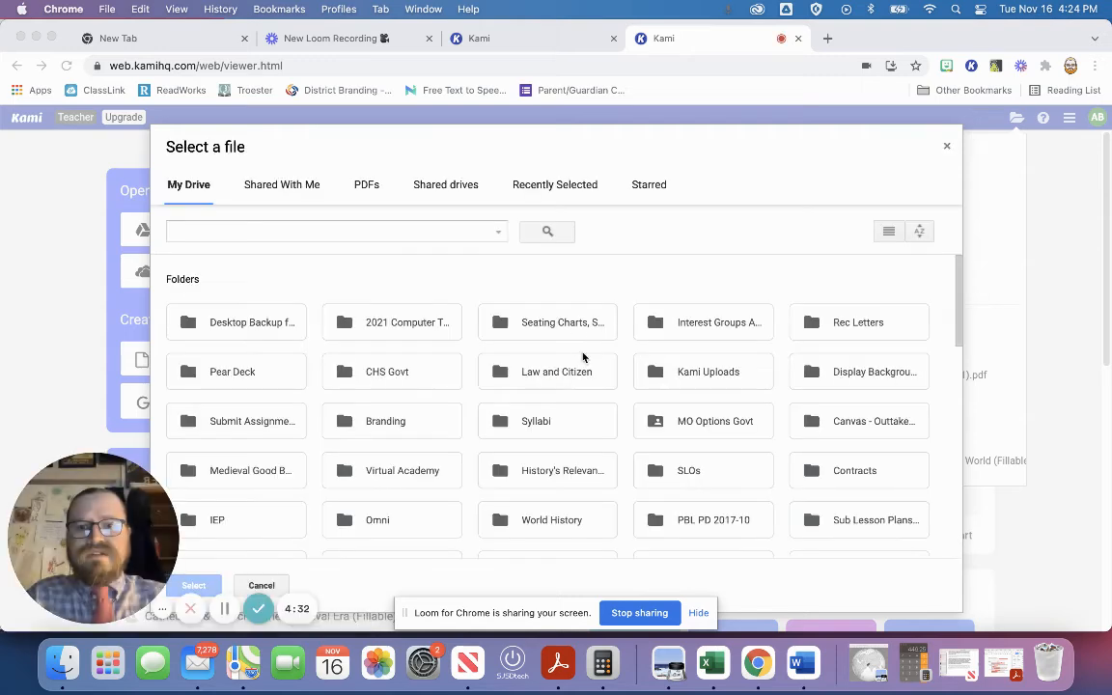
{"action": "double_click", "coordinate": [687, 373]}
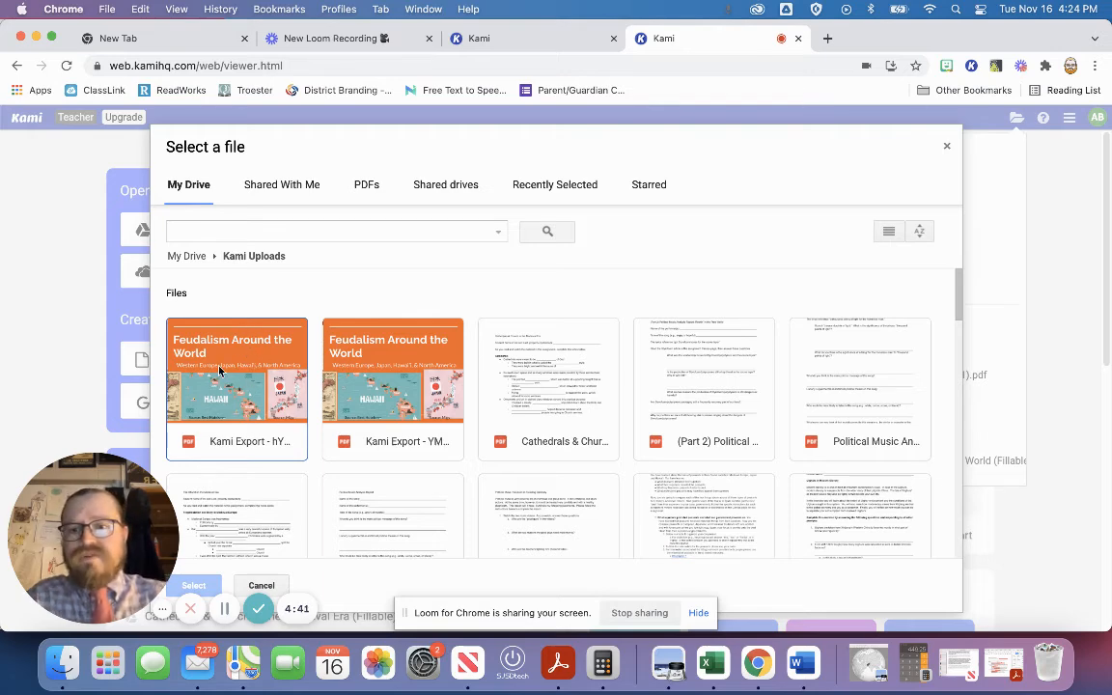
{"action": "right_click", "coordinate": [222, 374]}
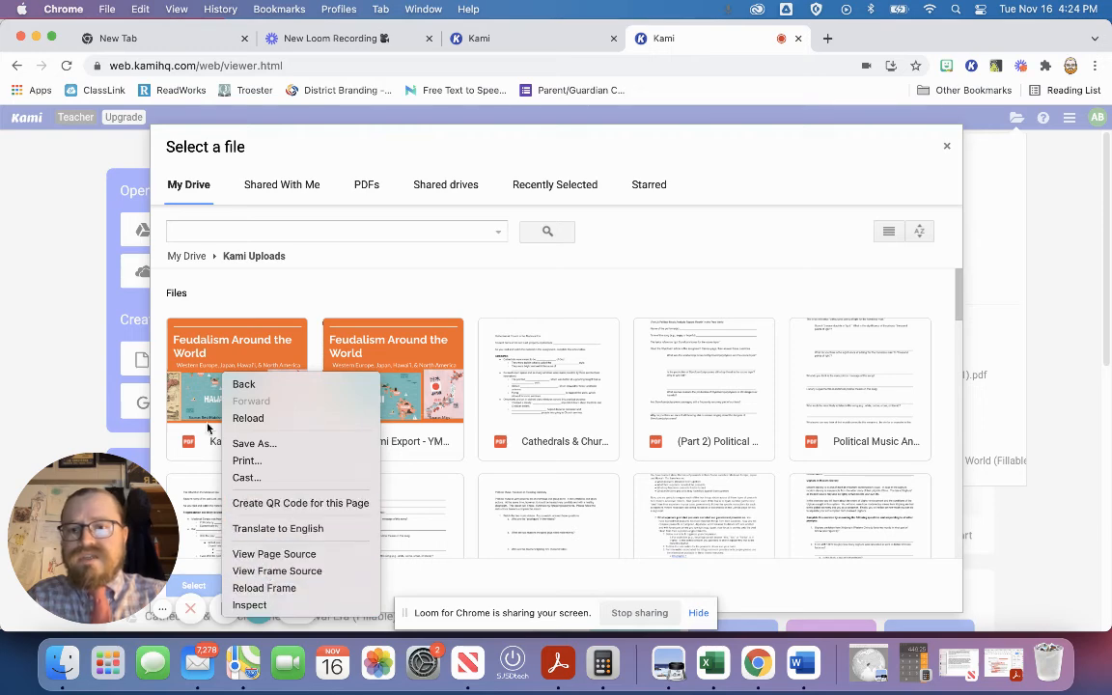
{"action": "left_click", "coordinate": [179, 375]}
{"action": "double_click", "coordinate": [180, 374]}
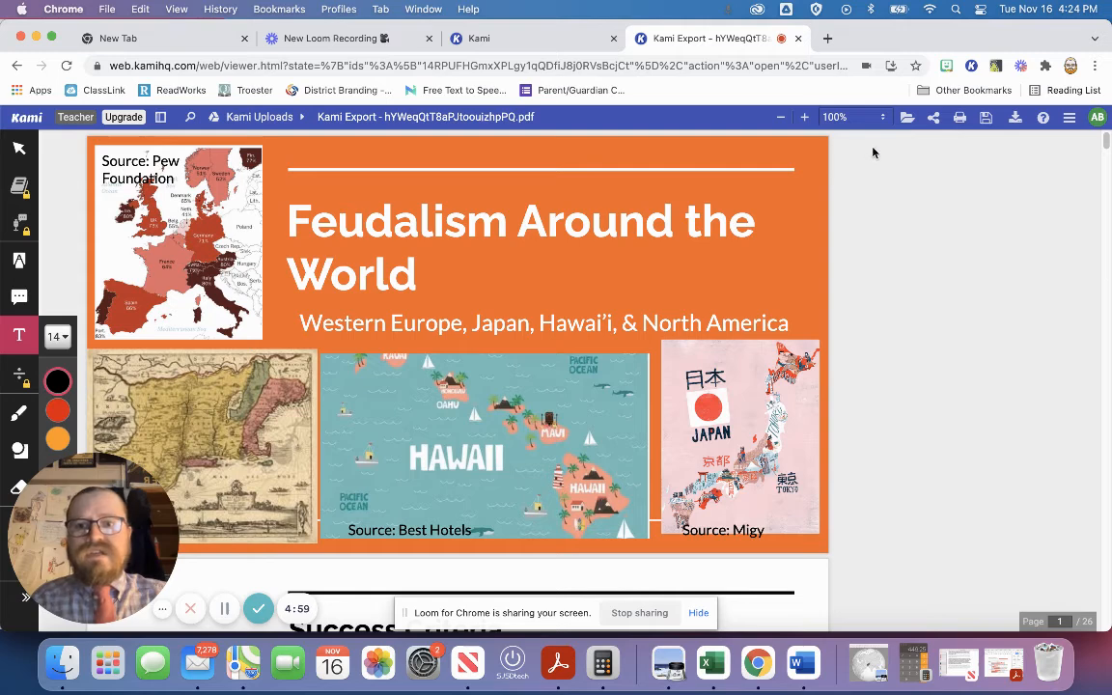
- Open the merged document's Kami Uploads folder in Google Drive and rename the newest Kami Export file to "Peasant Notes Merged.pdf"
{"action": "left_click", "coordinate": [986, 119]}
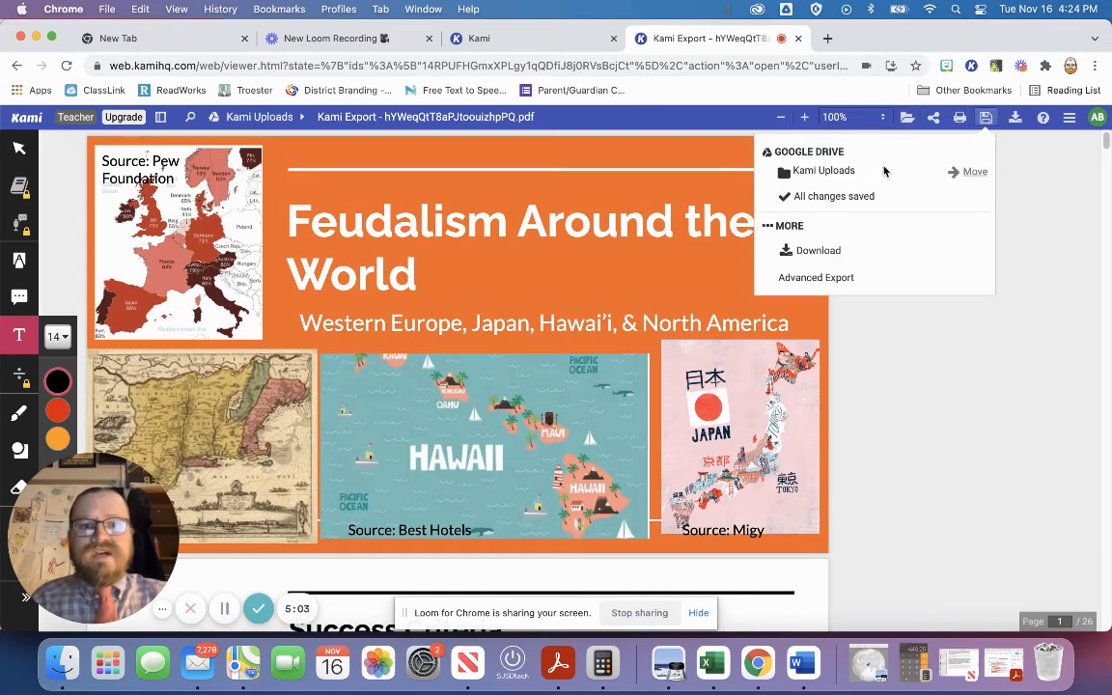
{"action": "left_click", "coordinate": [825, 171]}
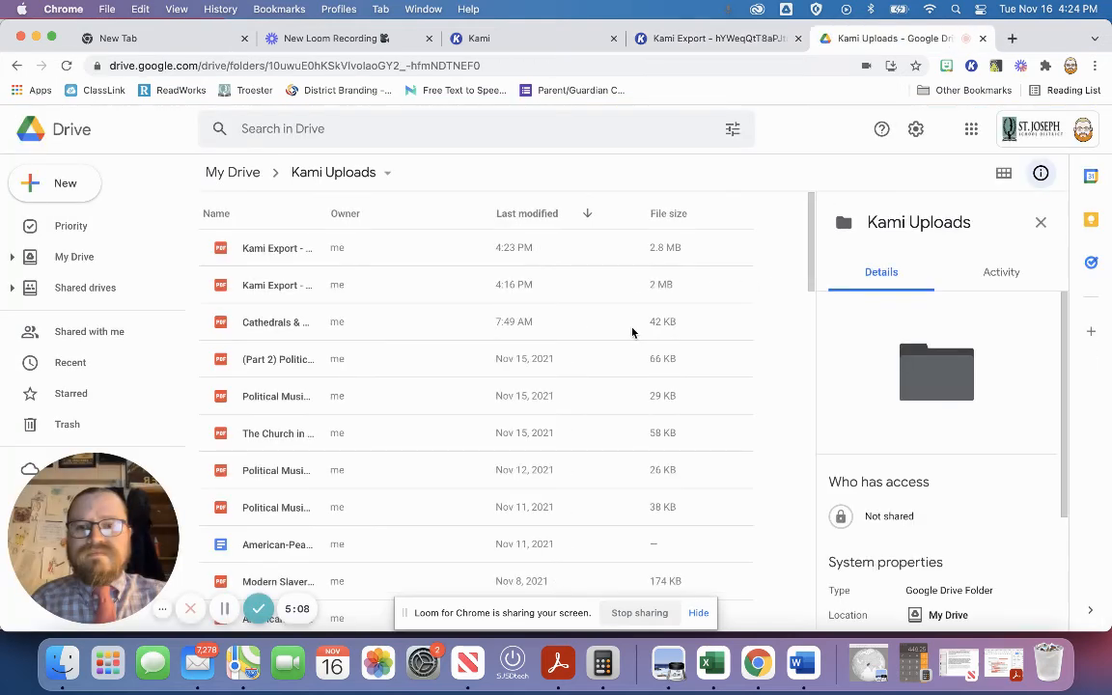
{"action": "right_click", "coordinate": [350, 253]}
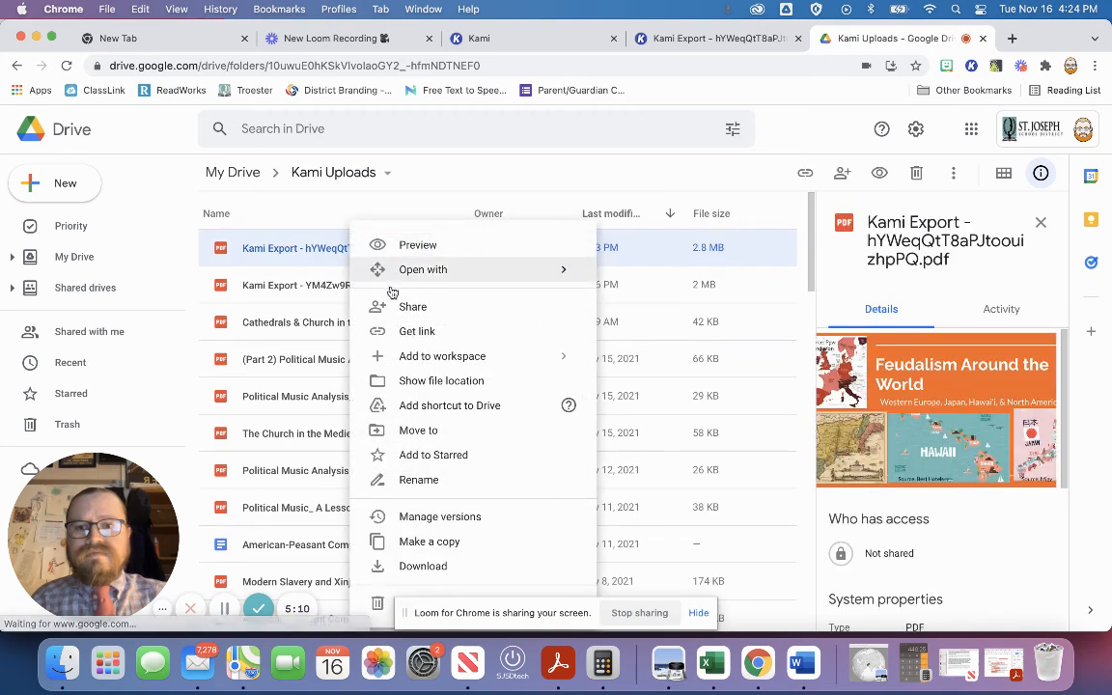
{"action": "left_click", "coordinate": [418, 480]}
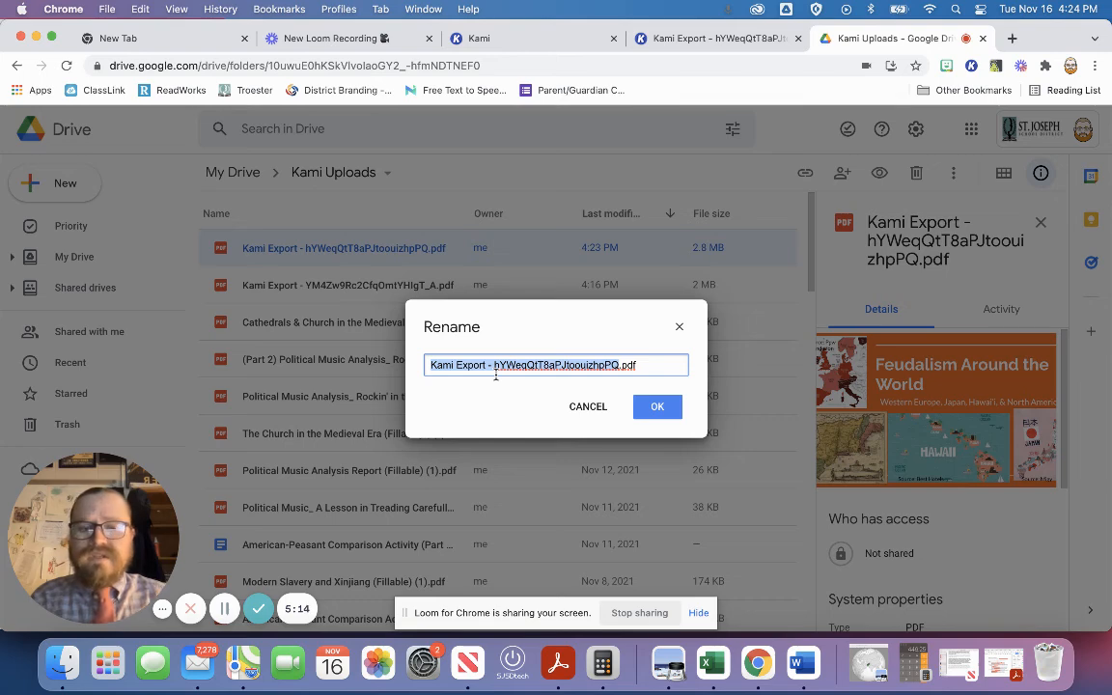
{"action": "type", "text": "Pe"}
{"action": "type", "text": "asant N"}
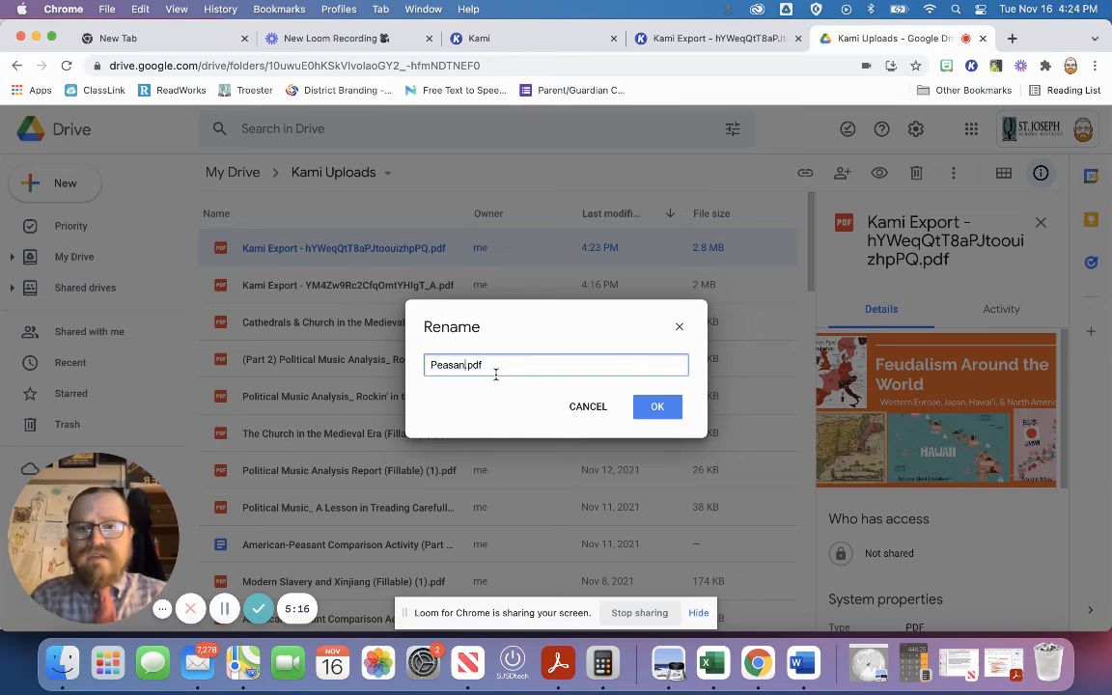
{"action": "type", "text": "otes Me"}
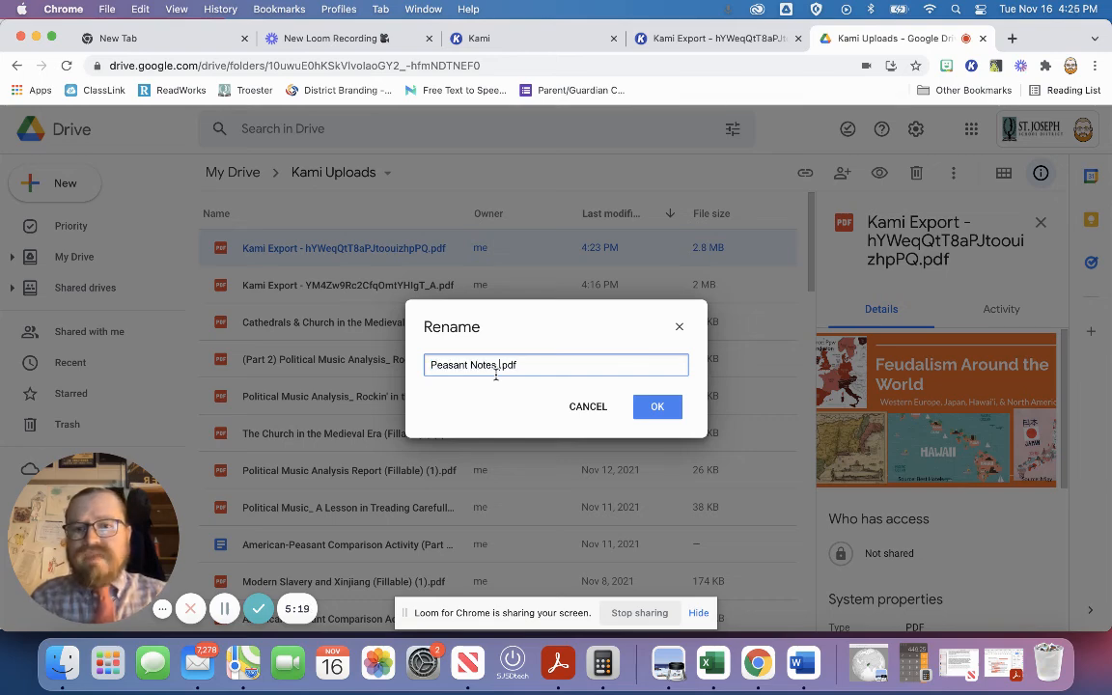
{"action": "type", "text": "rged"}
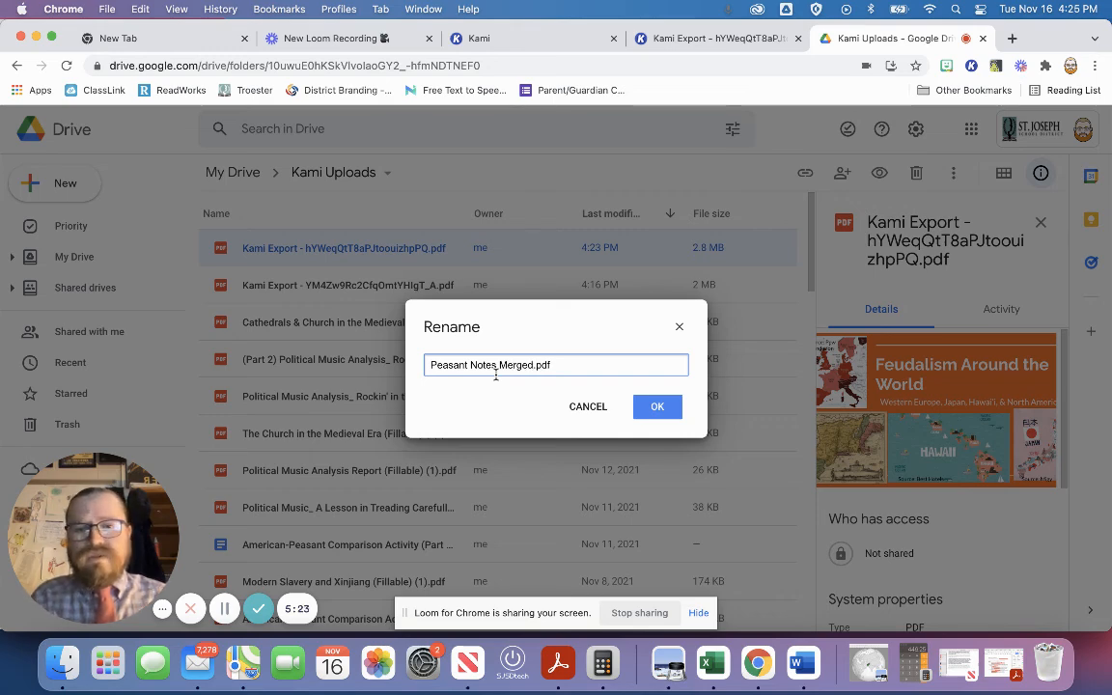
{"action": "left_click", "coordinate": [658, 406]}
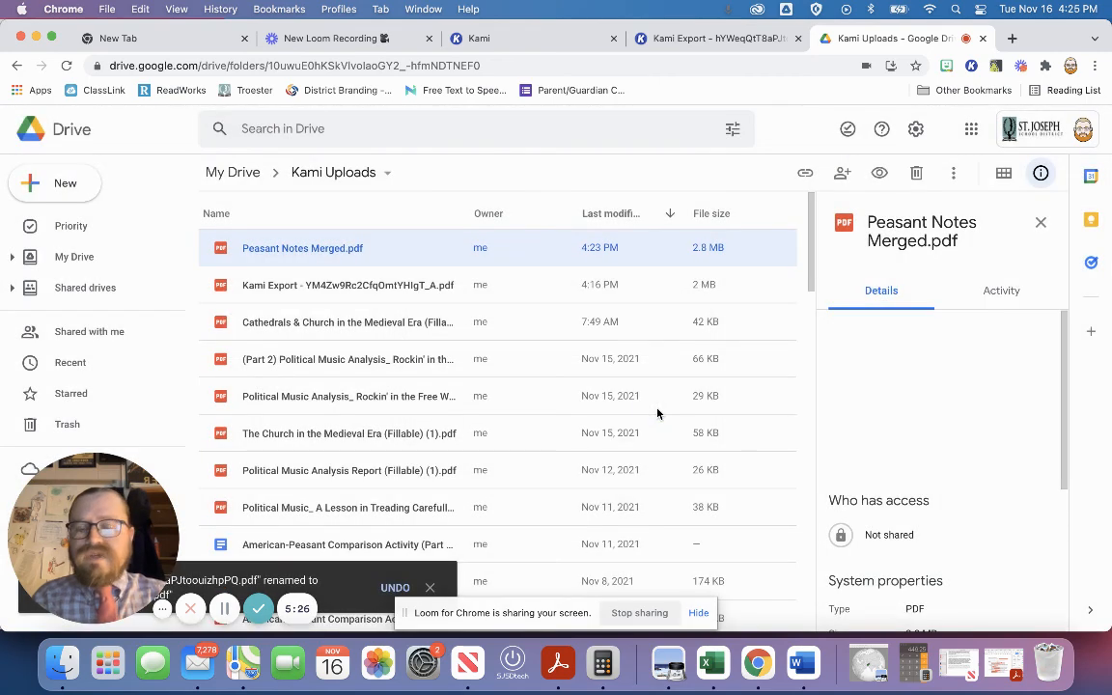